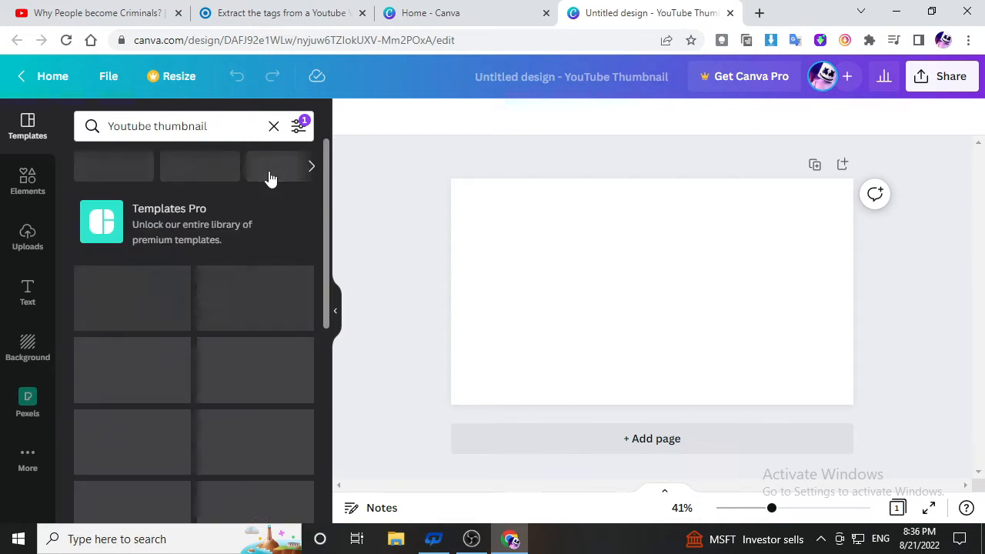
Step: Apply the yellow "Best Free Marketing Courses" template to the blank thumbnail page
{"action": "scroll", "coordinate": [240, 235], "scroll_direction": "down", "scroll_amount": 5}
{"action": "scroll", "coordinate": [240, 235], "scroll_direction": "down", "scroll_amount": 3}
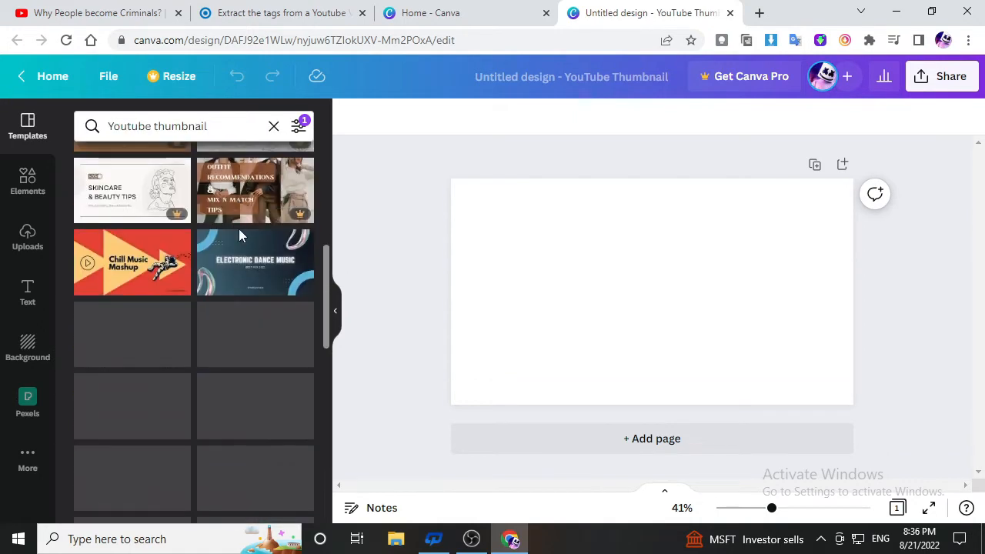
{"action": "scroll", "coordinate": [187, 320], "scroll_direction": "down", "scroll_amount": 3}
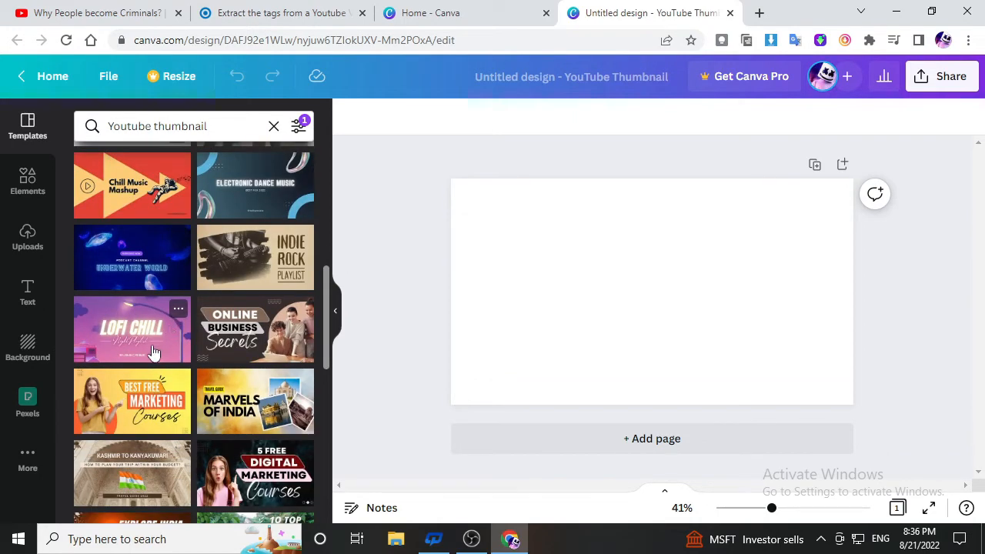
{"action": "left_click_drag", "start_coordinate": [135, 243], "coordinate": [566, 231]}
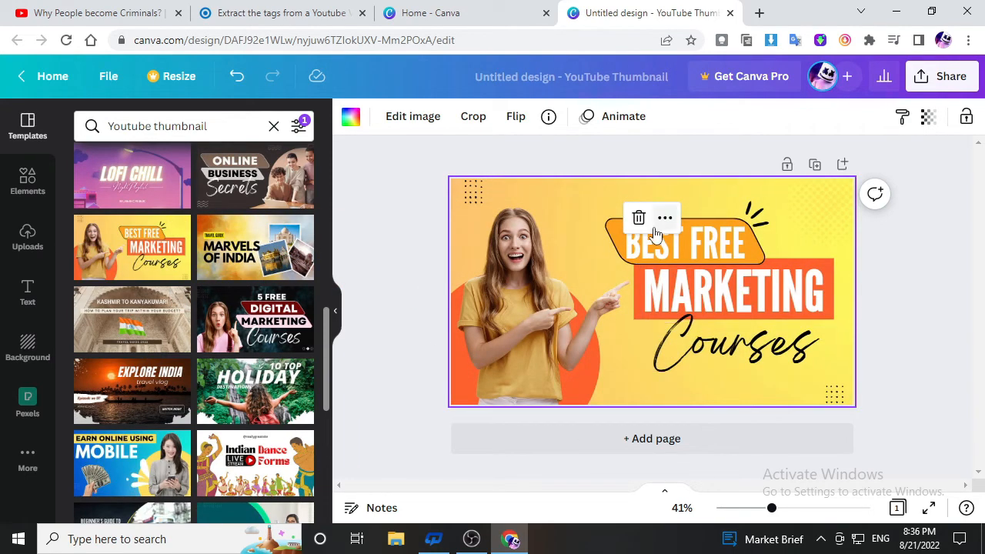
Step: Enlarge the orange slanted shape behind "BEST FREE" and reposition that text inside it, aligned with the start of "MARKETING"
{"action": "left_click", "coordinate": [711, 245]}
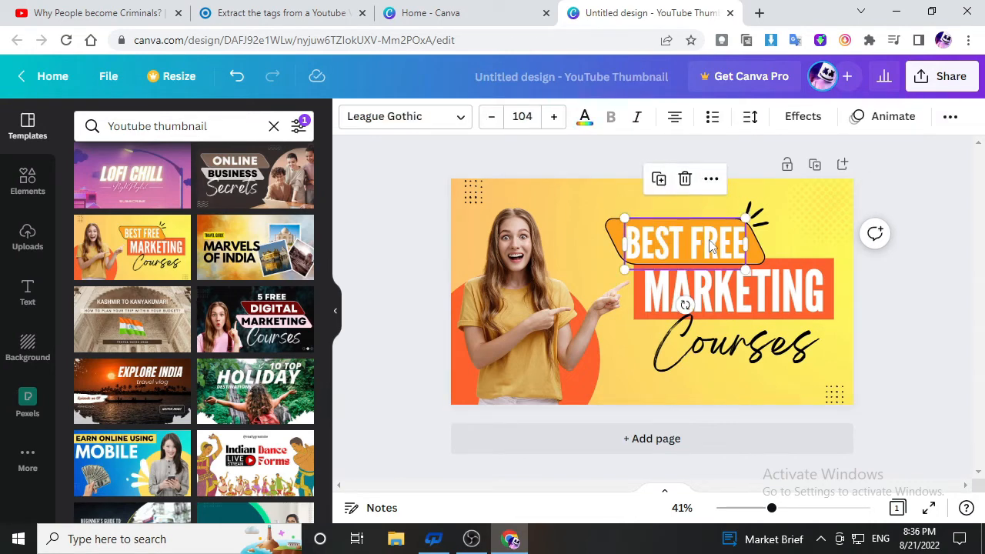
{"action": "left_click", "coordinate": [764, 258]}
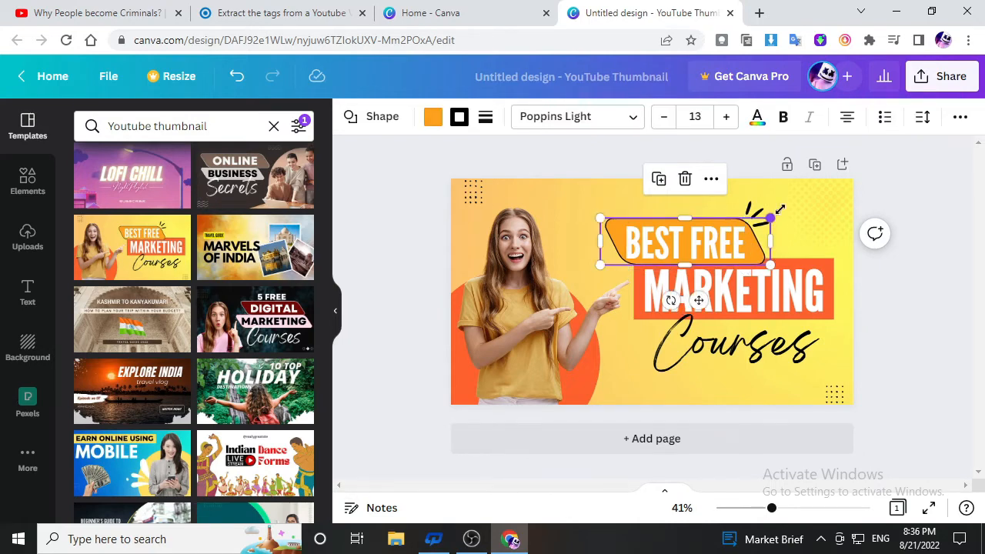
{"action": "left_click_drag", "start_coordinate": [779, 209], "coordinate": [822, 123]}
{"action": "left_click", "coordinate": [730, 223]}
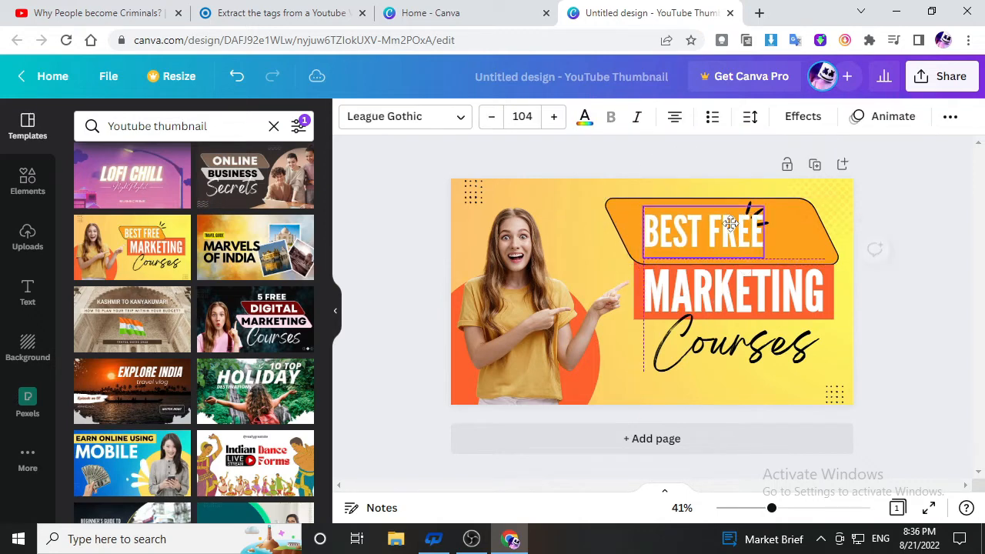
{"action": "left_click_drag", "start_coordinate": [730, 223], "coordinate": [728, 230]}
Step: Move the small black accent strokes up and outward so they sit on the orange shape's upper edge
{"action": "left_click", "coordinate": [761, 217]}
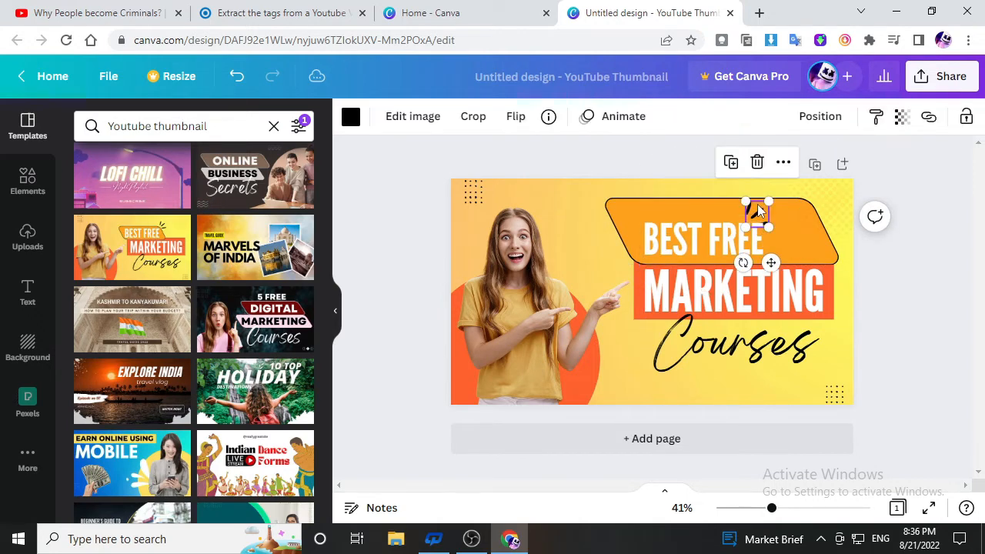
{"action": "left_click", "coordinate": [740, 238]}
{"action": "left_click", "coordinate": [762, 210]}
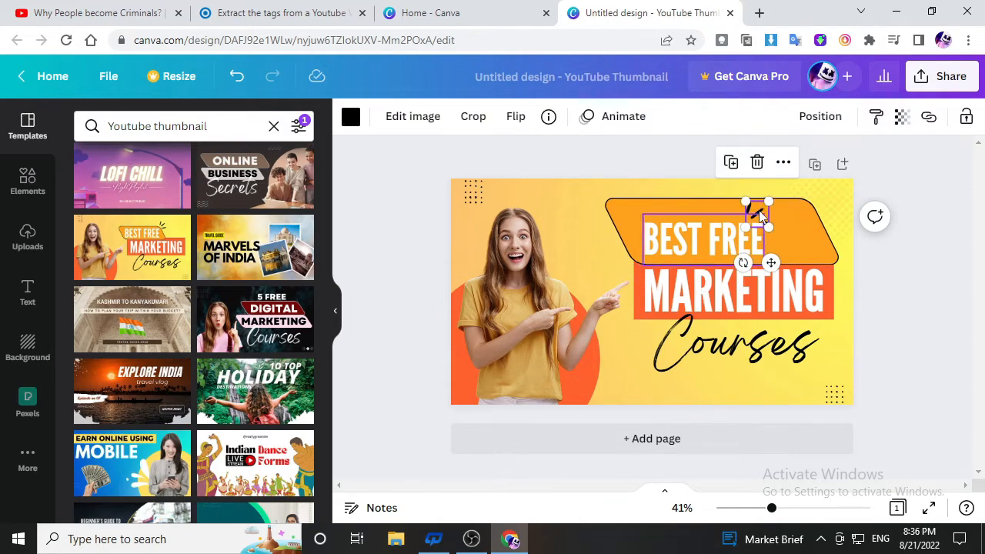
{"action": "left_click", "coordinate": [761, 217]}
{"action": "left_click", "coordinate": [760, 213]}
{"action": "left_click_drag", "start_coordinate": [761, 212], "coordinate": [776, 193]}
Step: Replace the "BEST FREE" text with "HHUMBNAIL" and widen its text box to fit the word on one line
{"action": "double_click", "coordinate": [696, 240]}
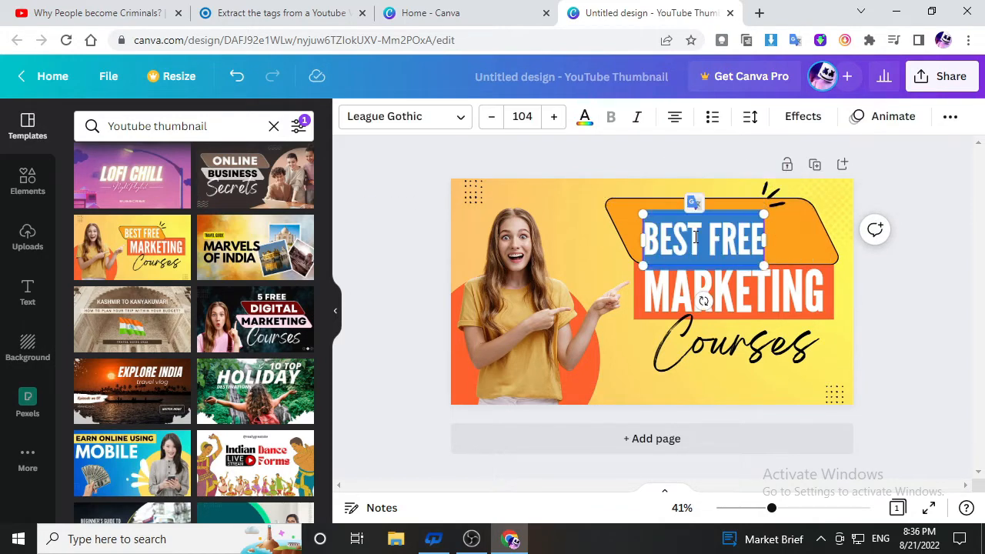
{"action": "type", "text": "H"}
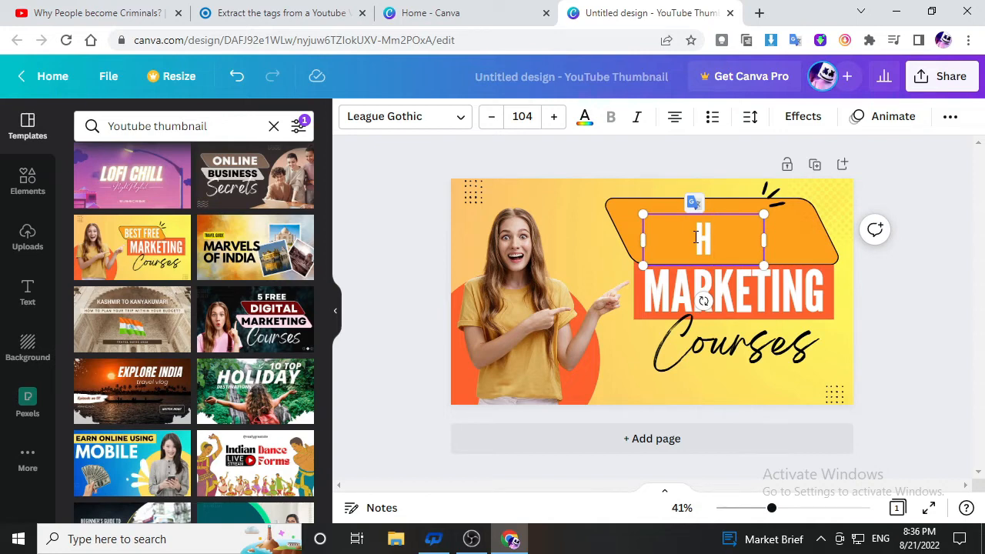
{"action": "type", "text": "U"}
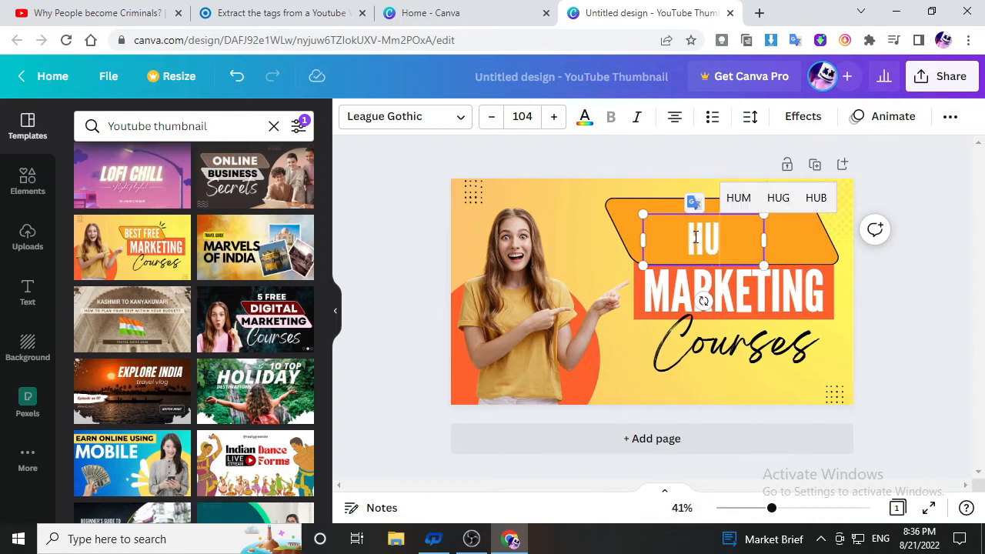
{"action": "key", "text": "BackSpace"}
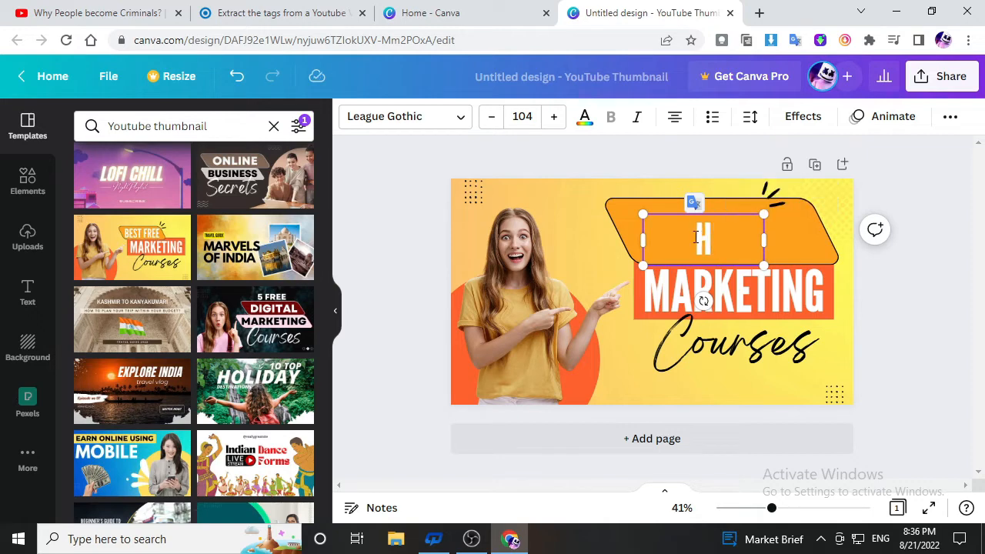
{"action": "type", "text": "HUMBNA"}
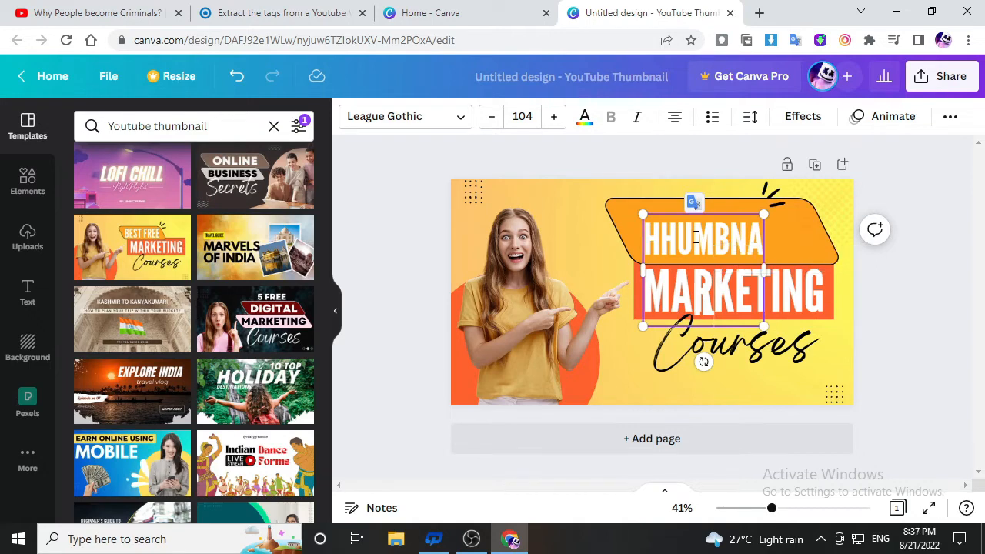
{"action": "key", "text": "BackSpace"}
{"action": "key", "text": "BackSpace"}
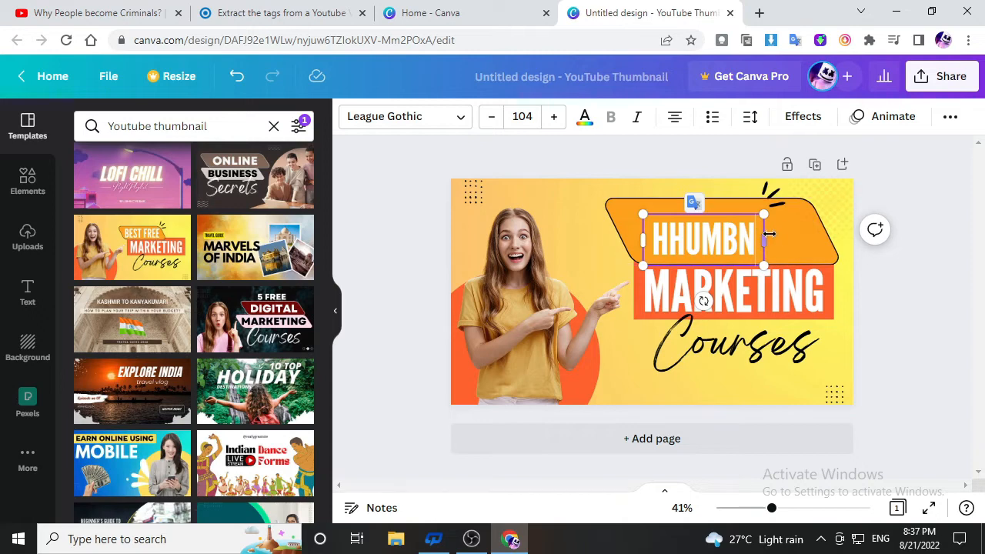
{"action": "left_click_drag", "start_coordinate": [764, 240], "coordinate": [839, 228]}
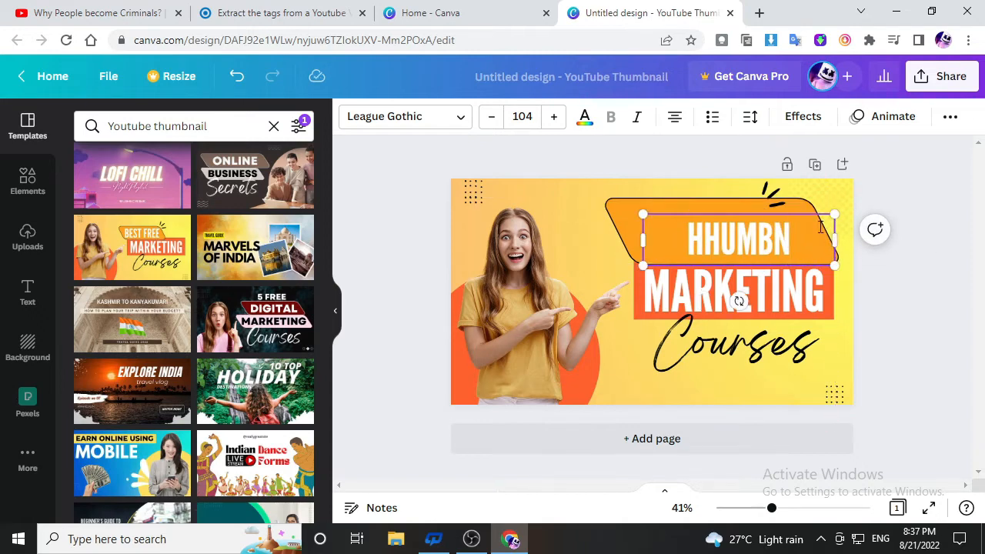
{"action": "type", "text": "AIL"}
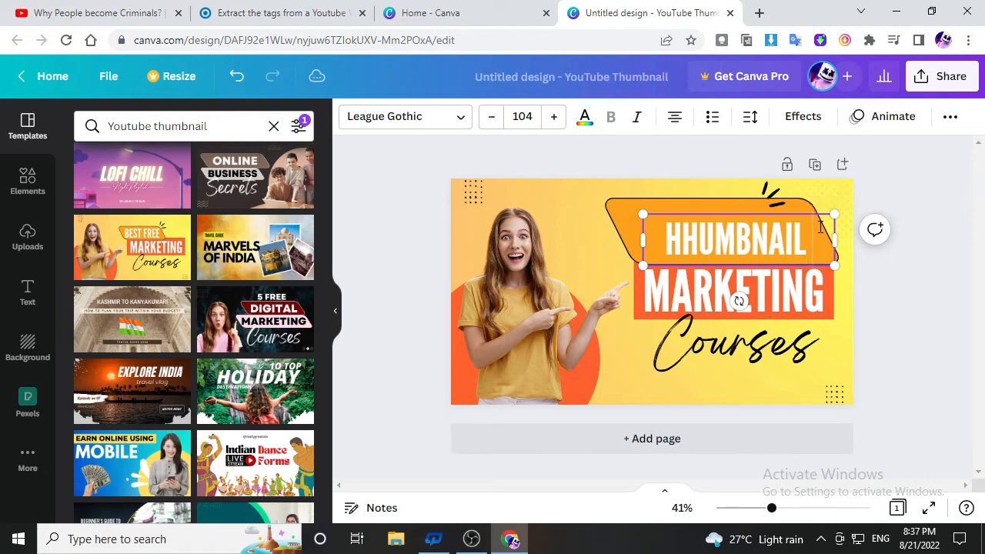
Step: Add a second line reading "MAKING FOR" under "HHUMBNAIL" in the same text box
{"action": "key", "text": "Return"}
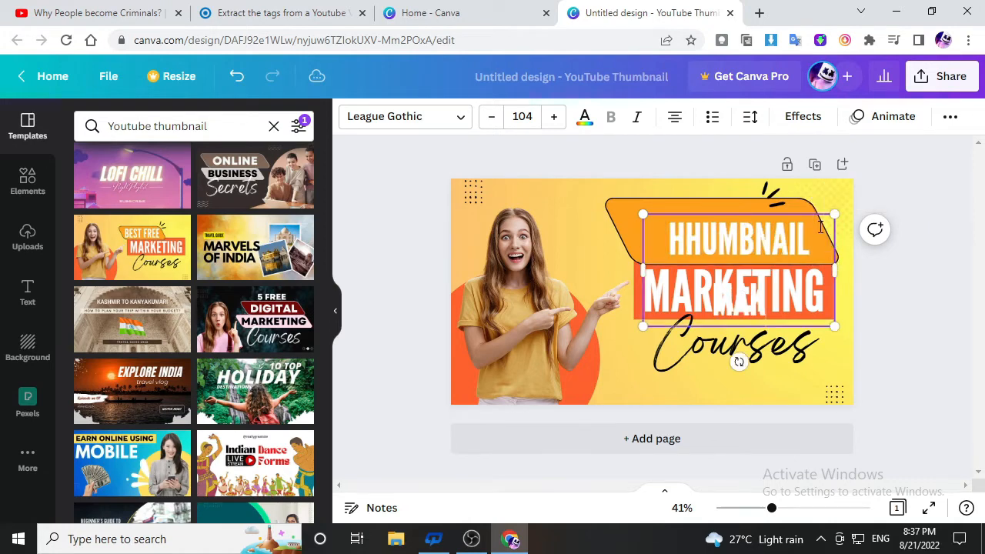
{"action": "type", "text": "MAKING"}
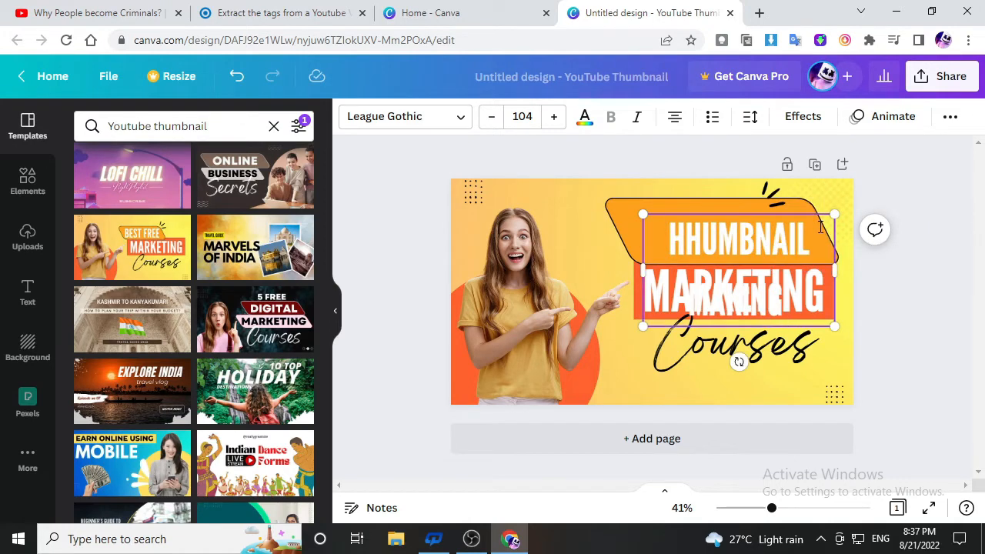
{"action": "type", "text": " FORA"}
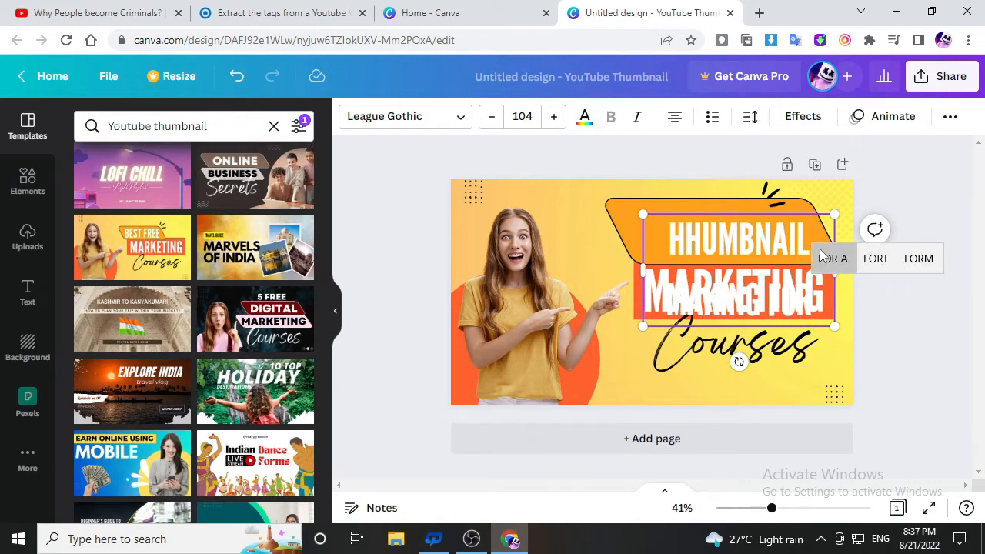
Step: Scale the two-line heading down to font size 73.2 and position it over the orange shape
{"action": "left_click_drag", "start_coordinate": [817, 213], "coordinate": [782, 182]}
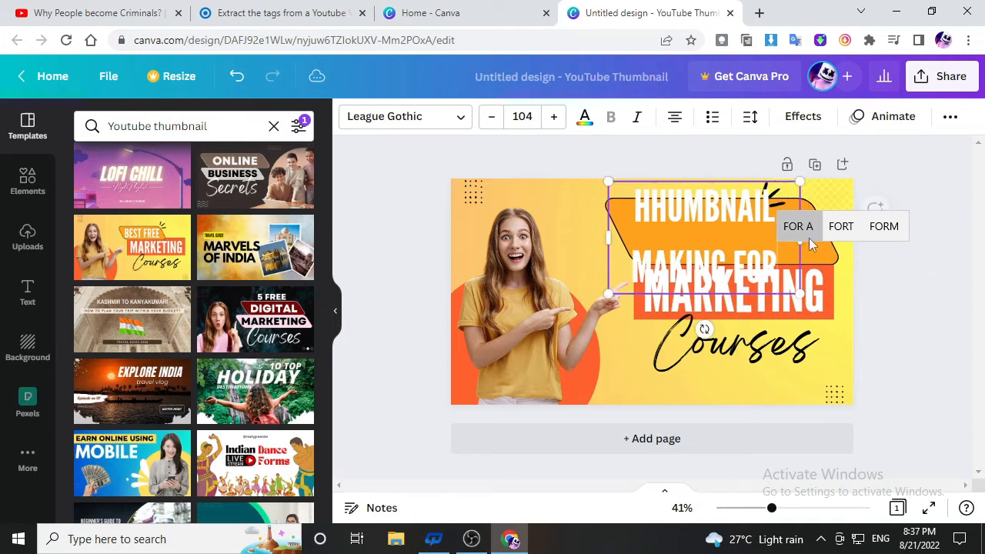
{"action": "left_click_drag", "start_coordinate": [801, 294], "coordinate": [763, 261]}
{"action": "mouse_move", "coordinate": [762, 225]}
{"action": "left_mouse_down"}
{"action": "mouse_move", "coordinate": [795, 226]}
{"action": "mouse_move", "coordinate": [771, 225]}
{"action": "left_mouse_up"}
{"action": "left_click_drag", "start_coordinate": [716, 180], "coordinate": [727, 189]}
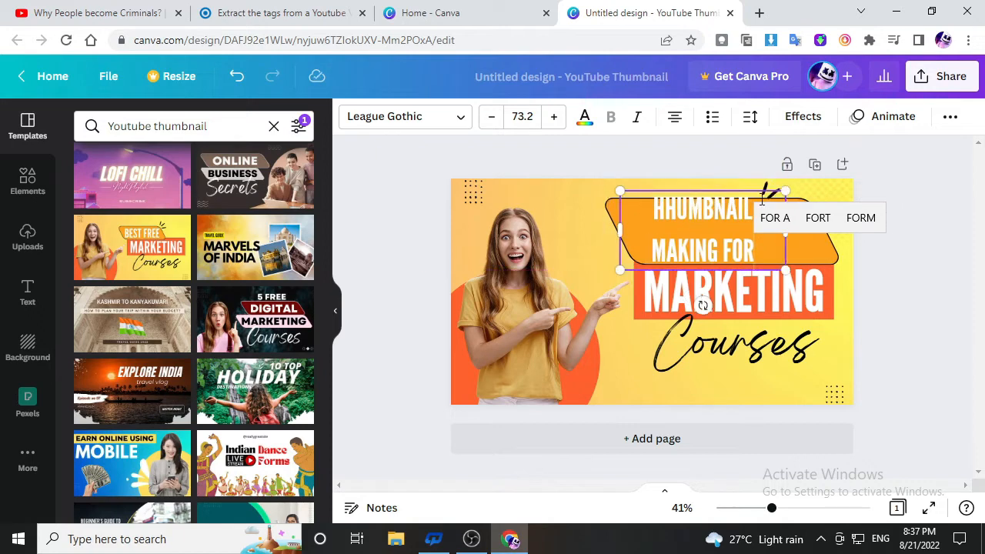
Step: Change the two-line heading's font to Agrandir Black and refit it on two lines at size 53.2 inside the orange shape
{"action": "left_click", "coordinate": [446, 116]}
{"action": "left_click", "coordinate": [156, 277]}
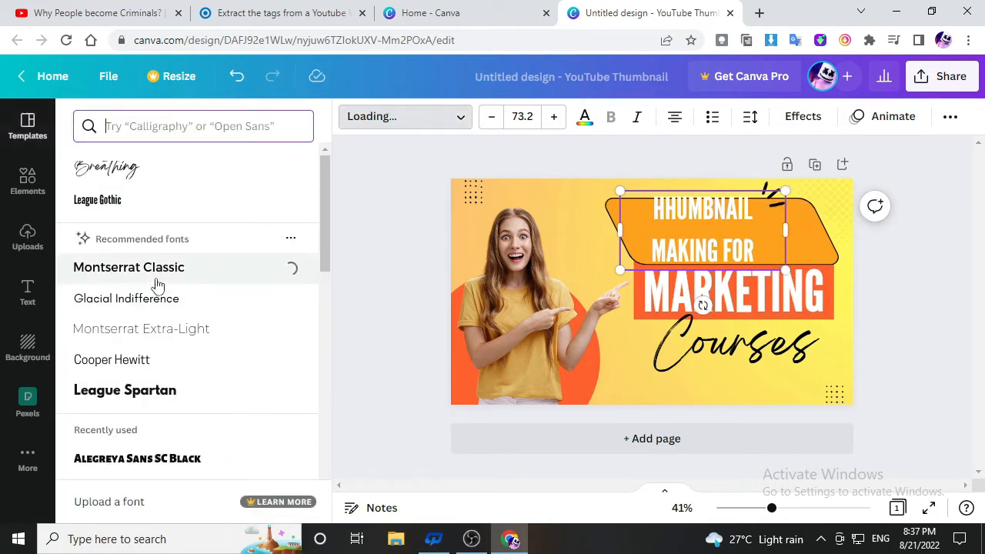
{"action": "left_click", "coordinate": [144, 397]}
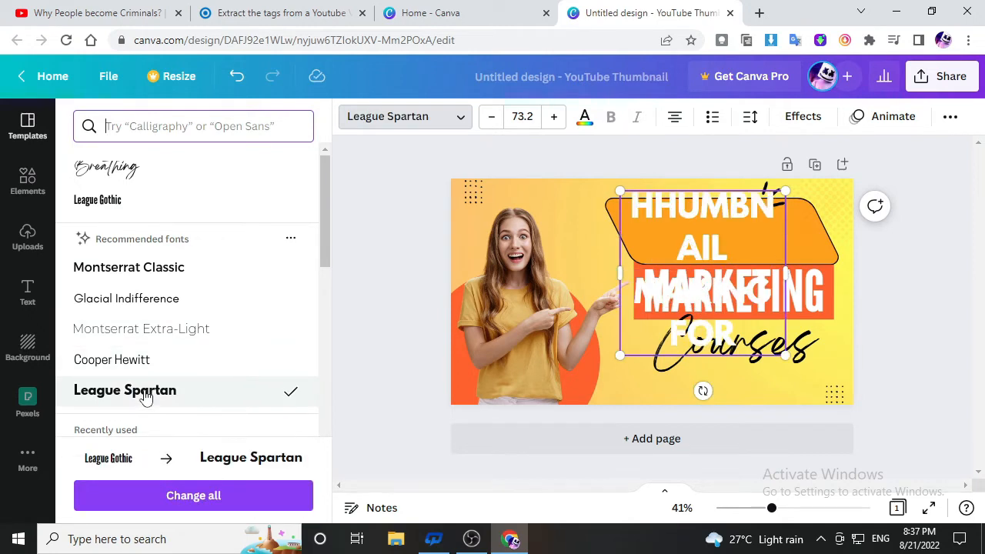
{"action": "scroll", "coordinate": [147, 397], "scroll_direction": "down", "scroll_amount": 3}
{"action": "left_click", "coordinate": [135, 351]}
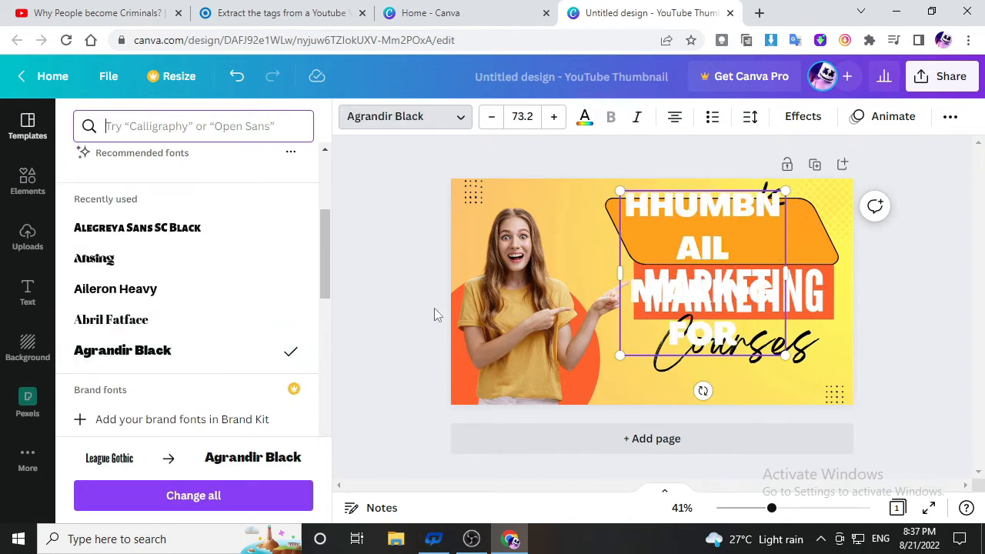
{"action": "left_click_drag", "start_coordinate": [787, 272], "coordinate": [862, 273]}
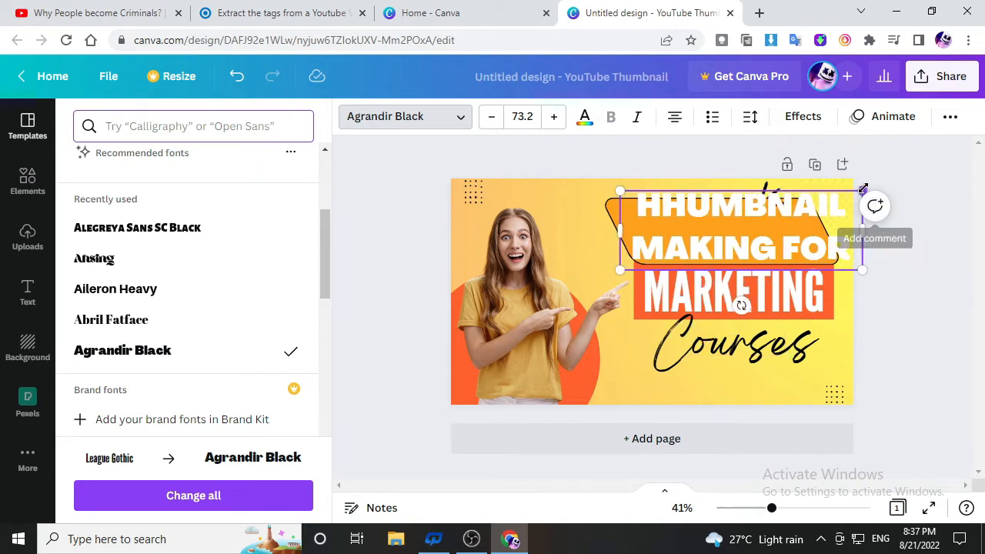
{"action": "left_click_drag", "start_coordinate": [863, 194], "coordinate": [757, 205]}
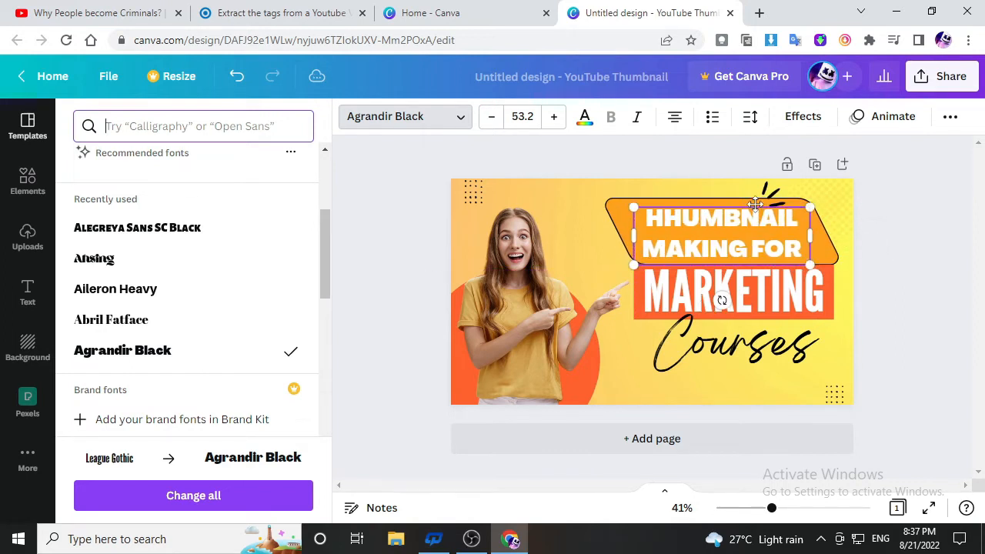
Step: Replace the "MARKETING" text with "YOUTUBE"
{"action": "double_click", "coordinate": [759, 295]}
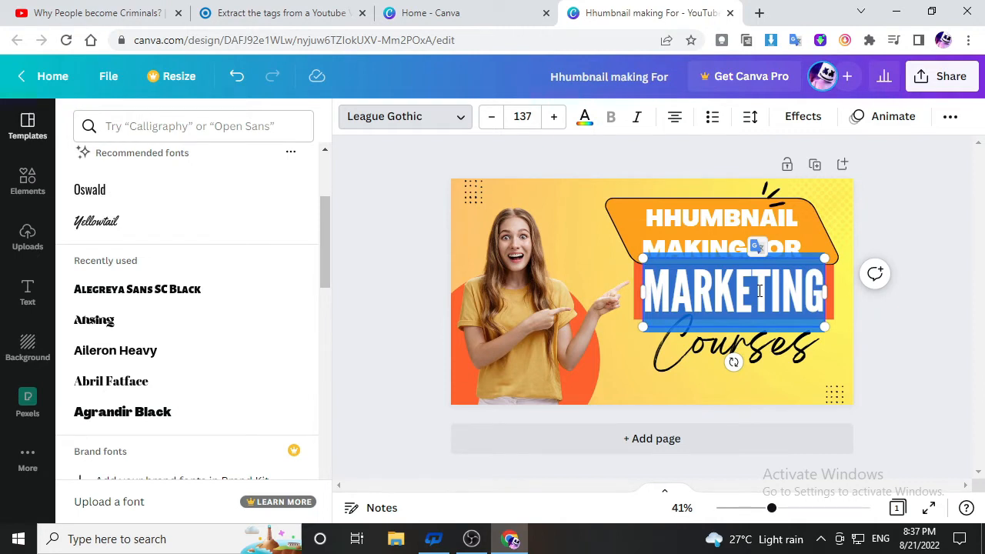
{"action": "type", "text": "YOUTUB"}
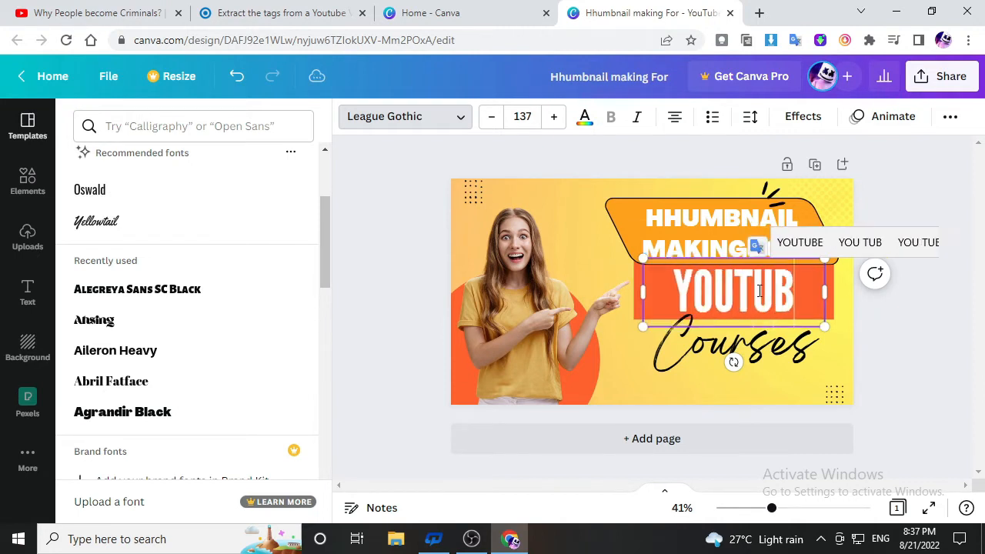
{"action": "type", "text": "E"}
{"action": "key", "text": "Escape"}
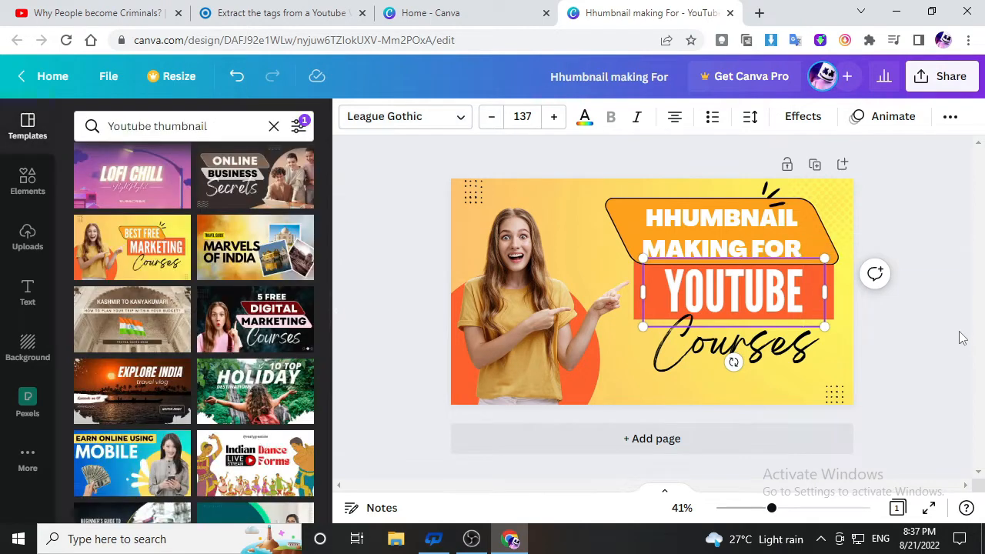
Step: Nudge the handwritten "Courses" text slightly down, away from the rectangle above it
{"action": "left_click", "coordinate": [884, 356]}
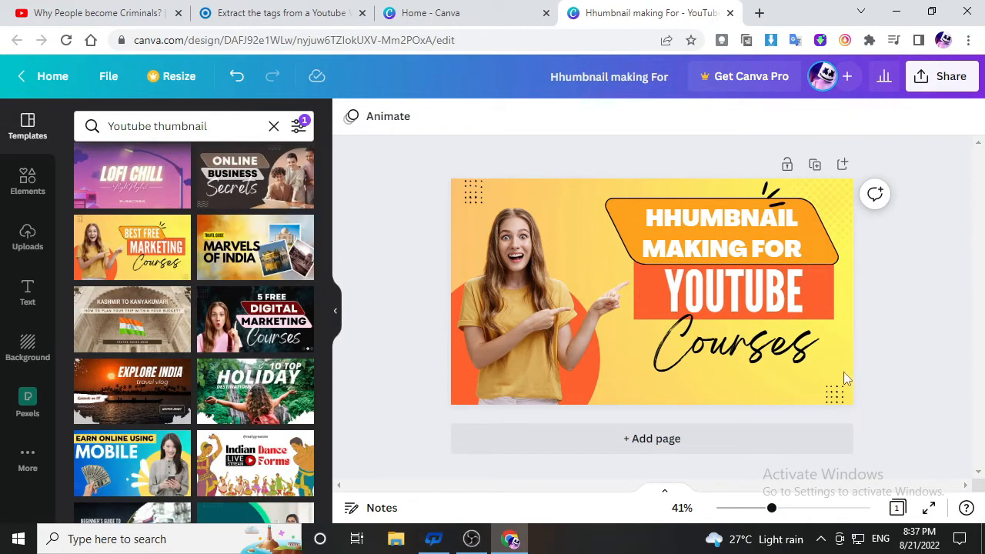
{"action": "left_click_drag", "start_coordinate": [768, 358], "coordinate": [771, 365]}
{"action": "left_click", "coordinate": [914, 296]}
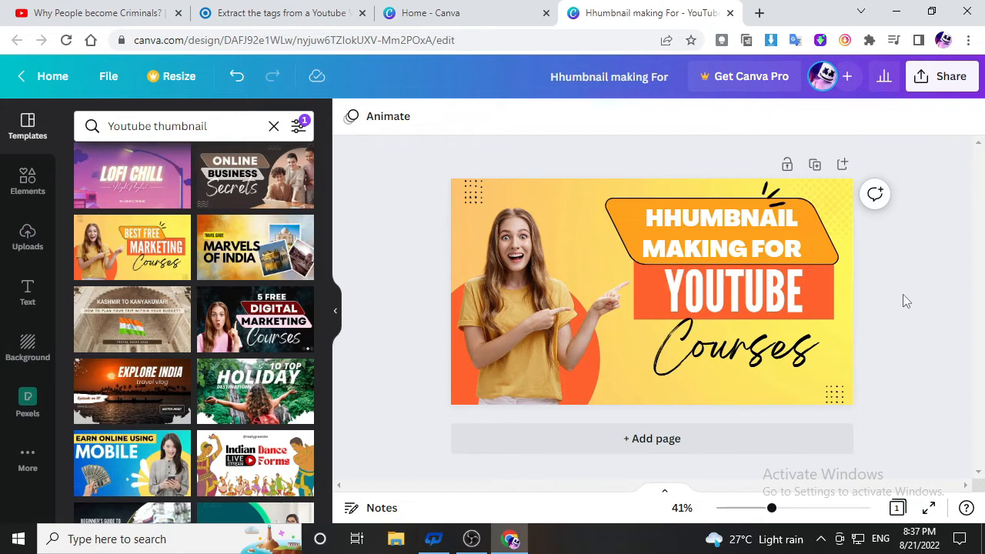
Step: Set the fill of the rectangle behind "YOUTUBE" to the default bright red
{"action": "left_click", "coordinate": [829, 300]}
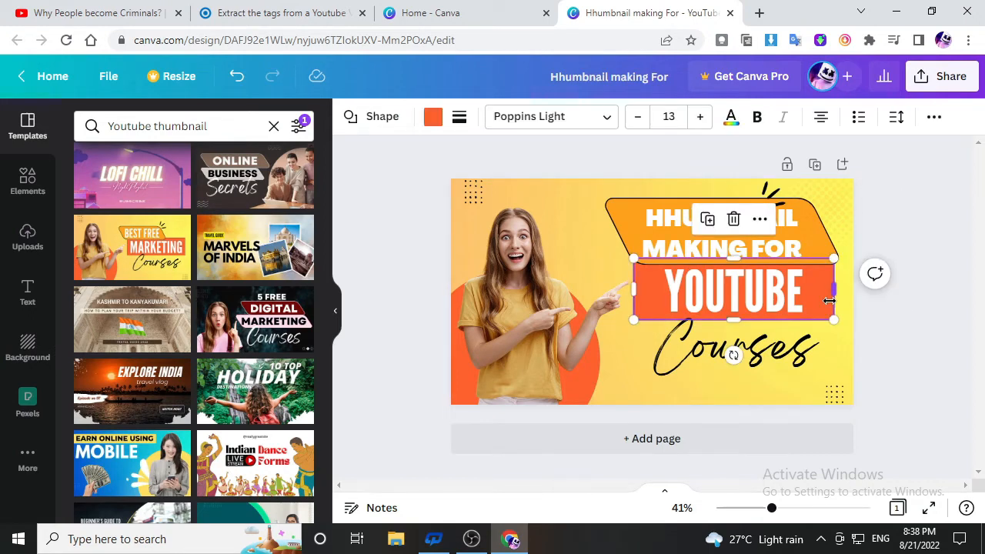
{"action": "left_click", "coordinate": [428, 118]}
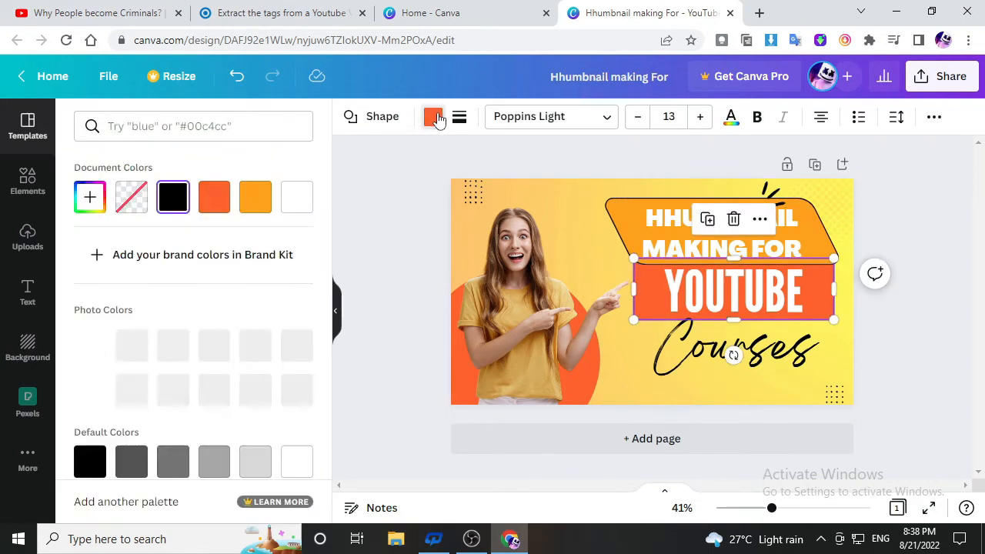
{"action": "scroll", "coordinate": [209, 341], "scroll_direction": "down", "scroll_amount": 2}
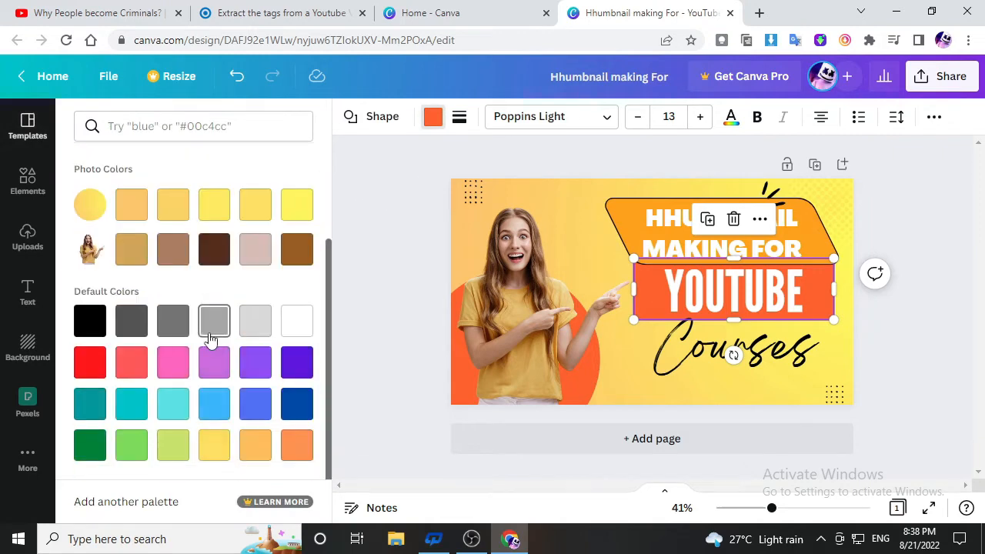
{"action": "left_click", "coordinate": [90, 362]}
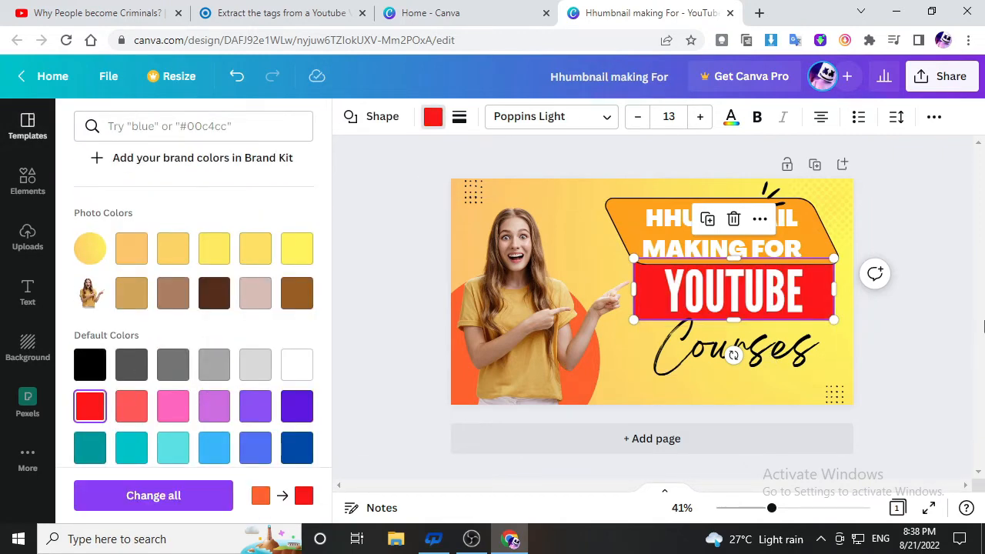
Step: Correct the misspelled first word of the two-line heading to "THUMBNAIL"
{"action": "left_click", "coordinate": [967, 233]}
{"action": "left_click", "coordinate": [930, 215]}
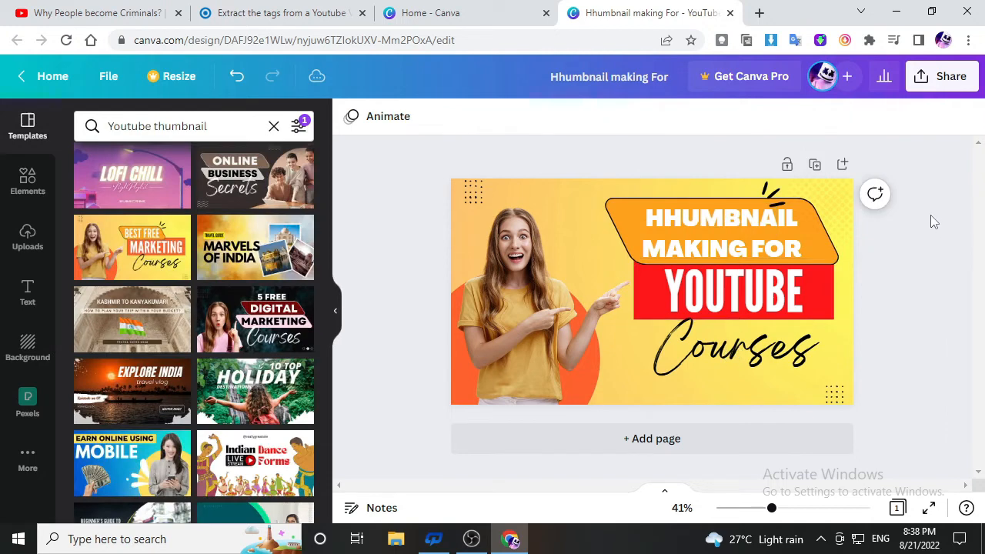
{"action": "left_click", "coordinate": [712, 247]}
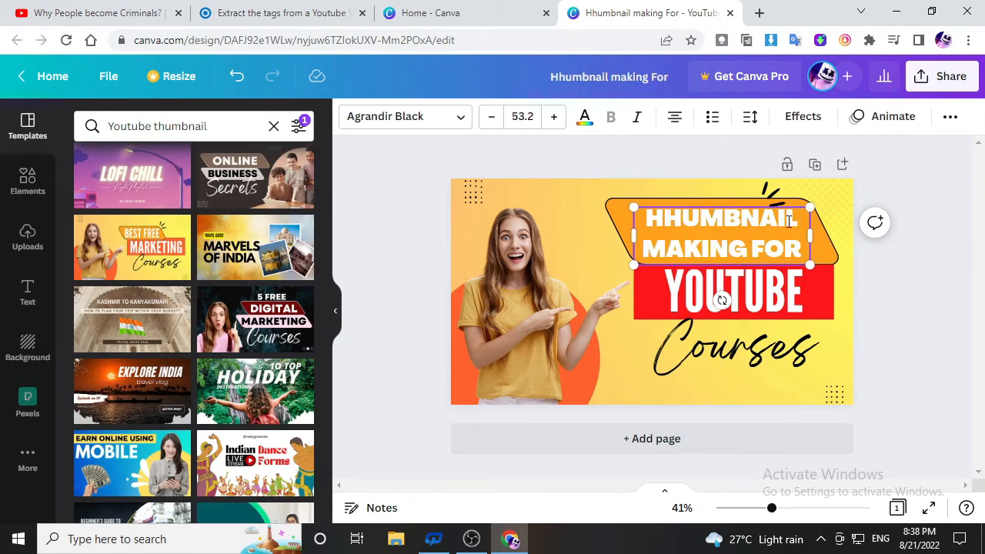
{"action": "left_click_drag", "start_coordinate": [794, 219], "coordinate": [616, 184]}
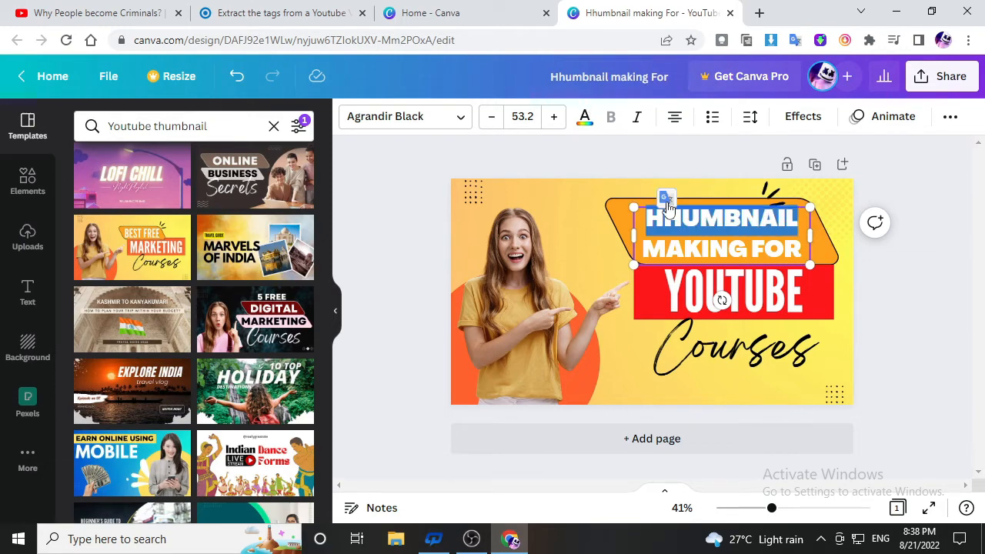
{"action": "left_click", "coordinate": [667, 205]}
{"action": "left_click", "coordinate": [663, 223]}
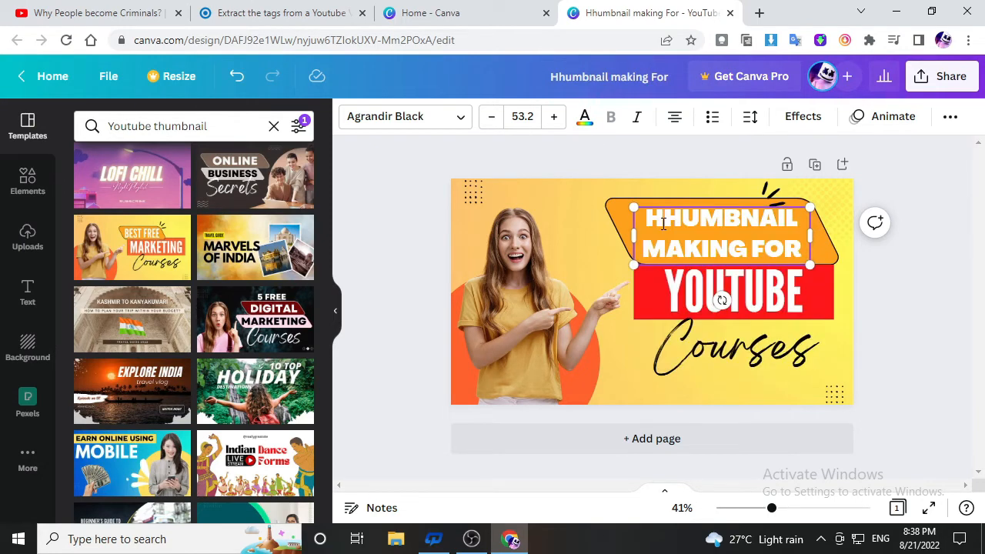
{"action": "double_click", "coordinate": [666, 217]}
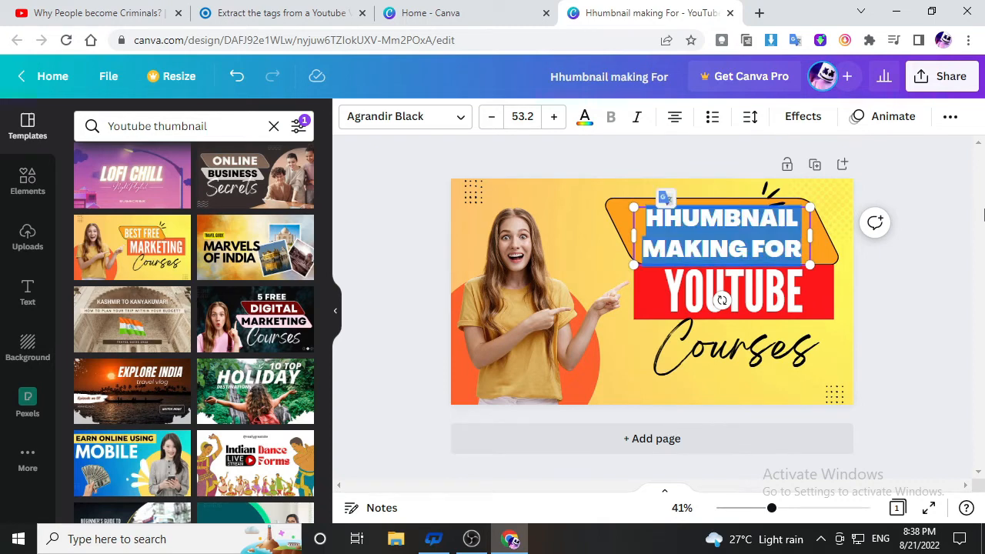
{"action": "left_click", "coordinate": [796, 219]}
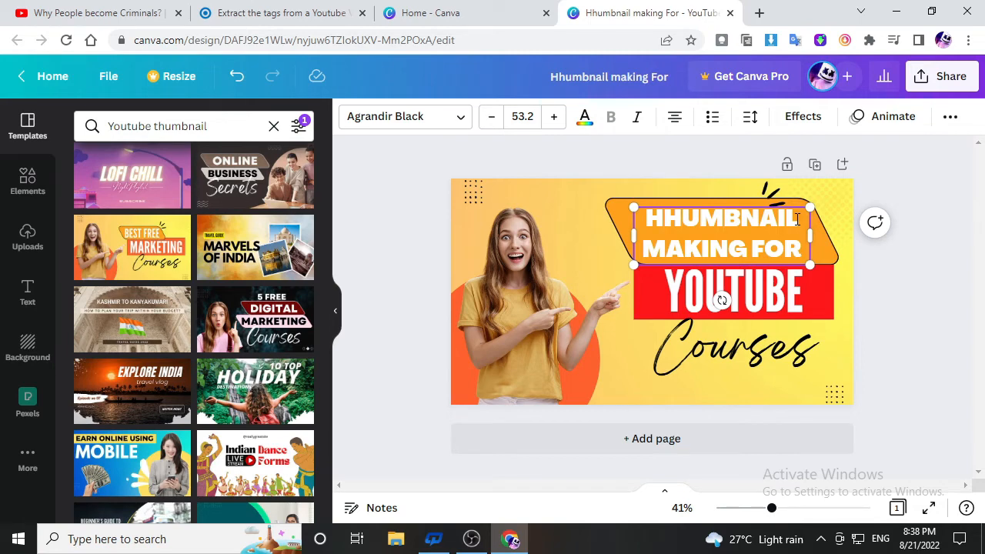
{"action": "key", "text": "BackSpace"}
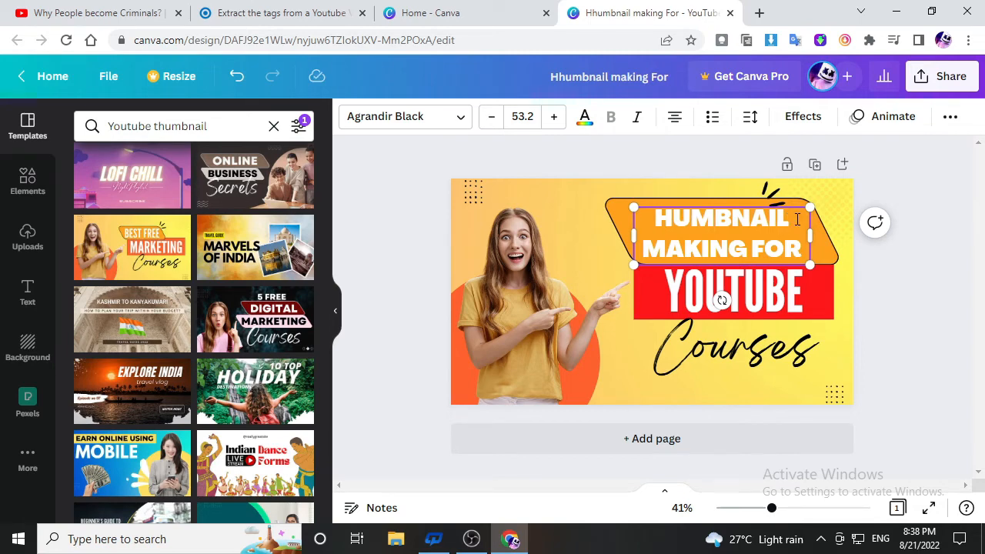
{"action": "type", "text": "T"}
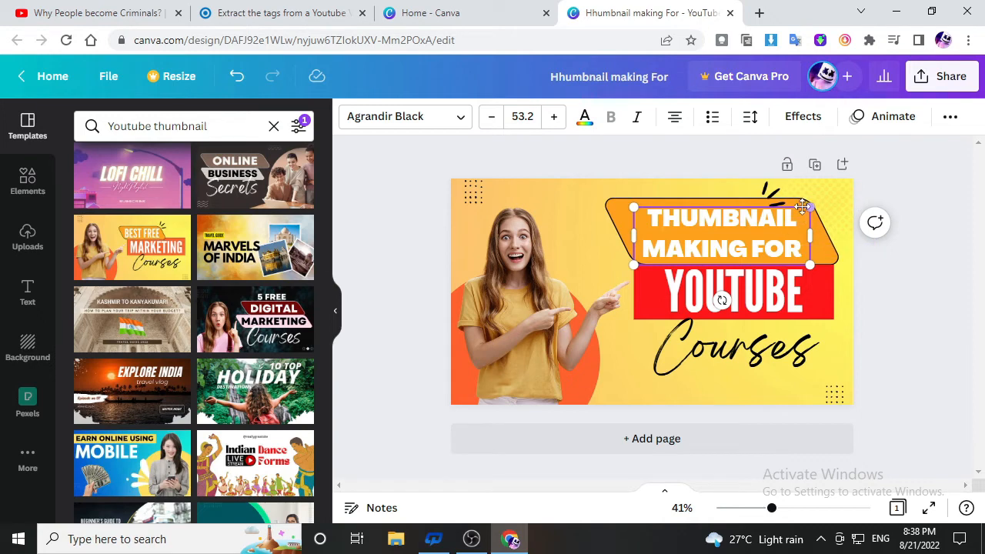
Step: Colour the word "THUMBNAIL" in the heading with the document's bright red
{"action": "left_click_drag", "start_coordinate": [801, 221], "coordinate": [639, 223]}
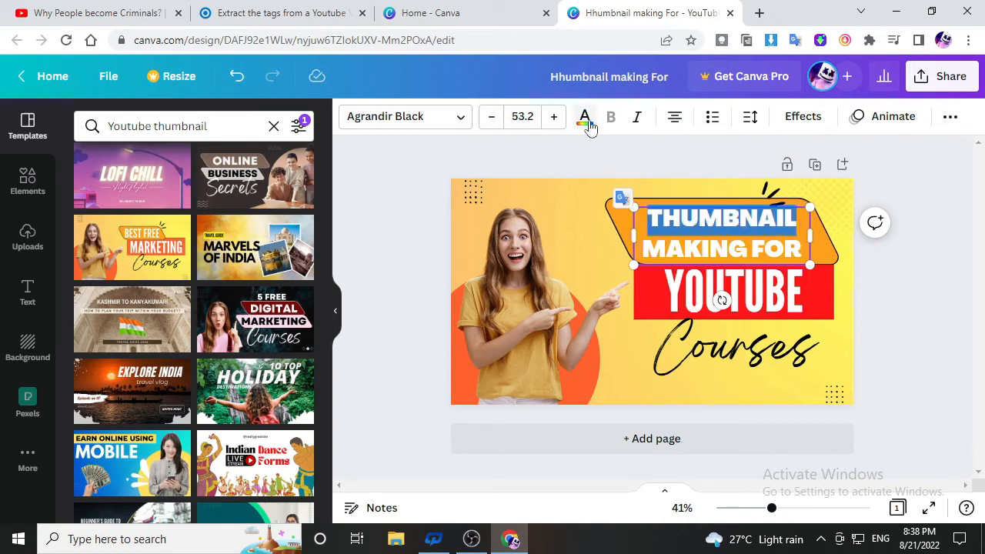
{"action": "left_click", "coordinate": [585, 118]}
{"action": "left_click", "coordinate": [172, 197]}
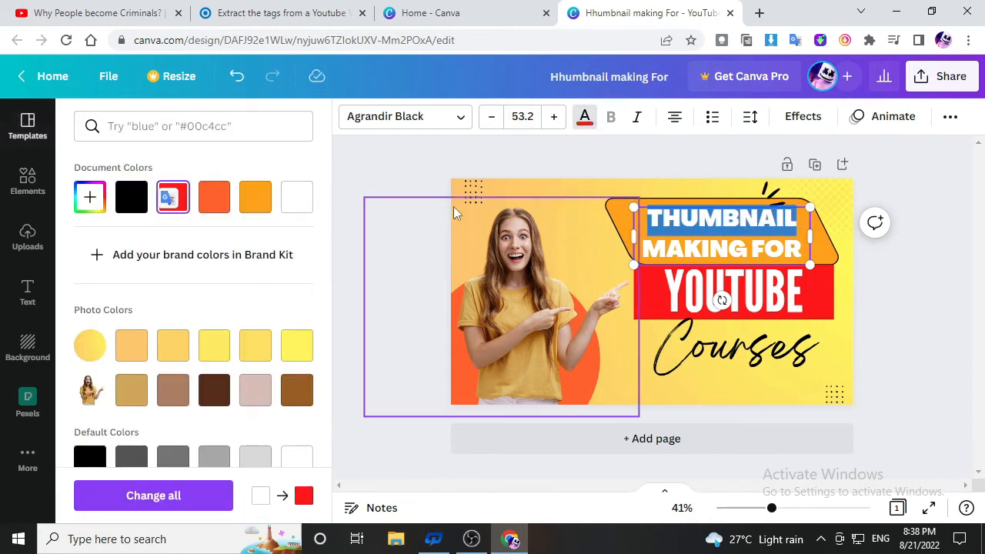
{"action": "left_click", "coordinate": [530, 161]}
{"action": "left_click", "coordinate": [531, 161]}
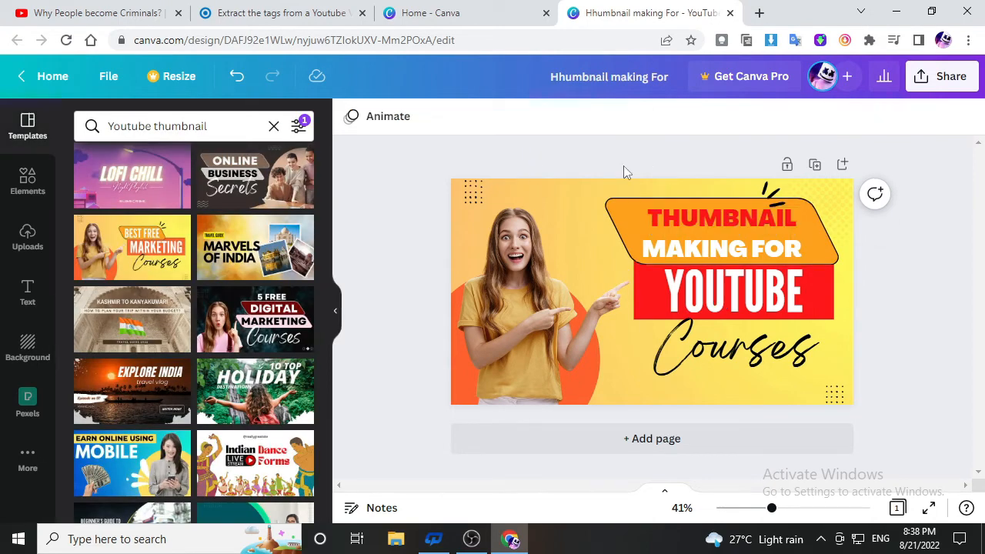
Step: Set the text colour of the word "THUMBNAIL" in the heading to black
{"action": "left_click", "coordinate": [795, 219]}
{"action": "left_click", "coordinate": [798, 219]}
{"action": "left_click_drag", "start_coordinate": [797, 218], "coordinate": [645, 228]}
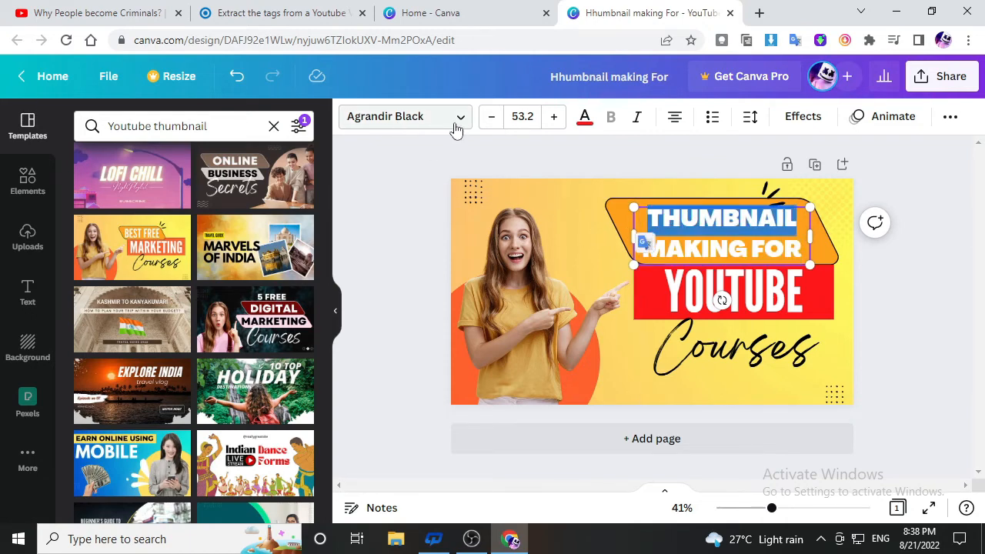
{"action": "left_click", "coordinate": [586, 120]}
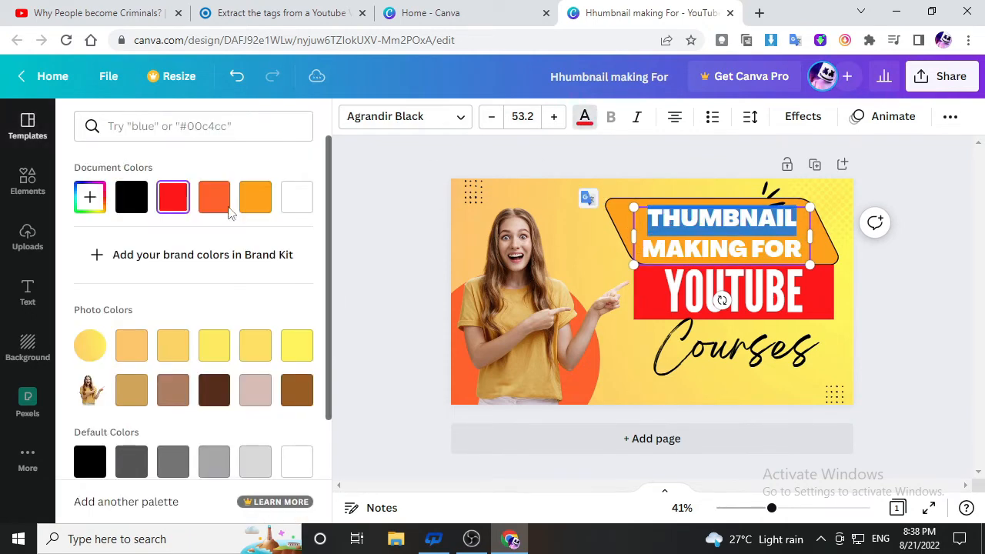
{"action": "left_click", "coordinate": [522, 151]}
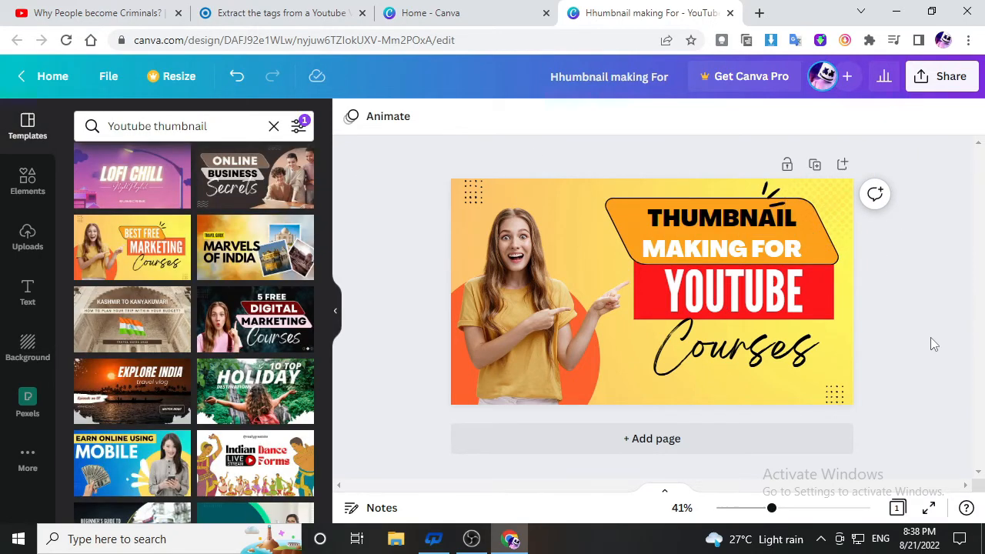
Step: Search the elements for "Youtube" and place the red play-button logo, scaled down, between the woman's face and the heading
{"action": "left_click", "coordinate": [28, 181]}
{"action": "left_click", "coordinate": [136, 129]}
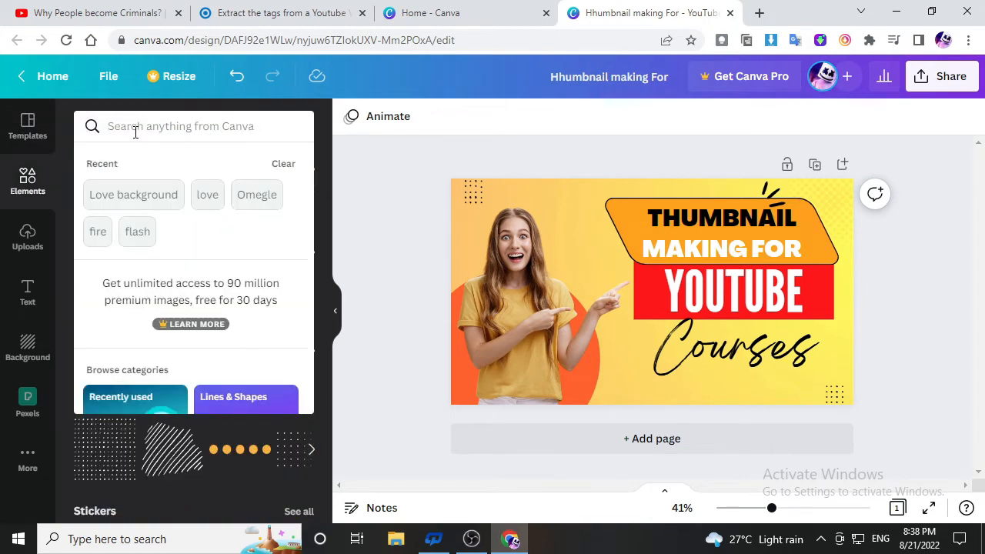
{"action": "type", "text": "Youtube"}
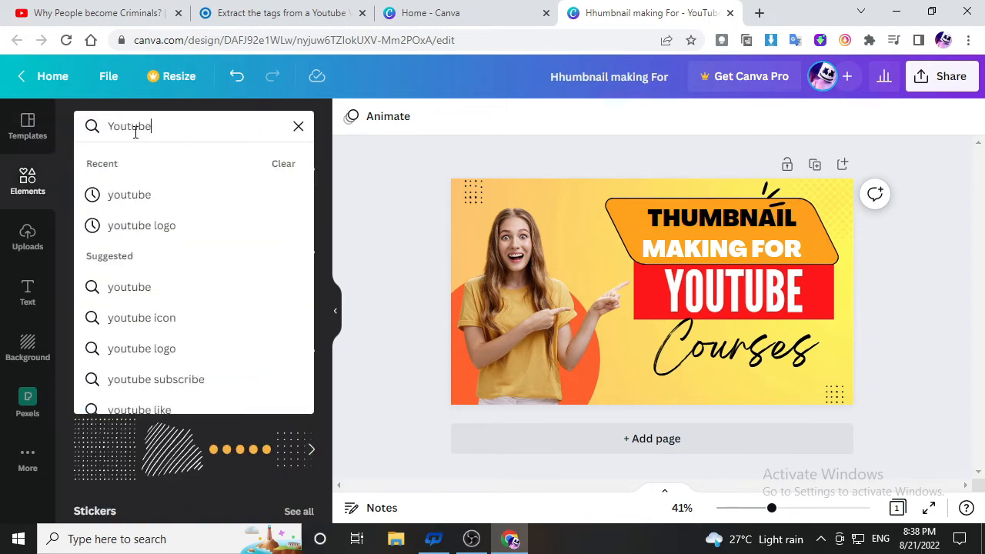
{"action": "key", "text": "Return"}
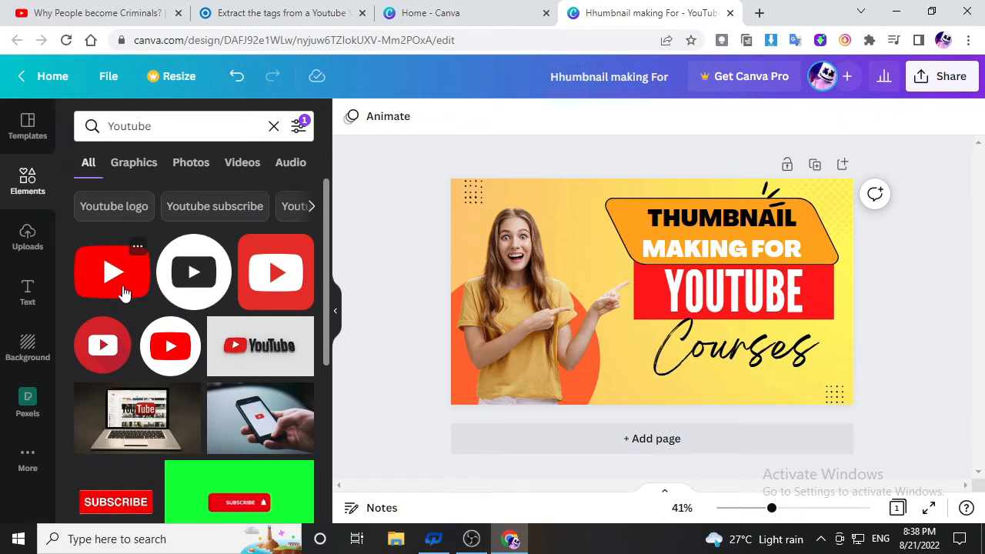
{"action": "left_click_drag", "start_coordinate": [123, 292], "coordinate": [584, 296]}
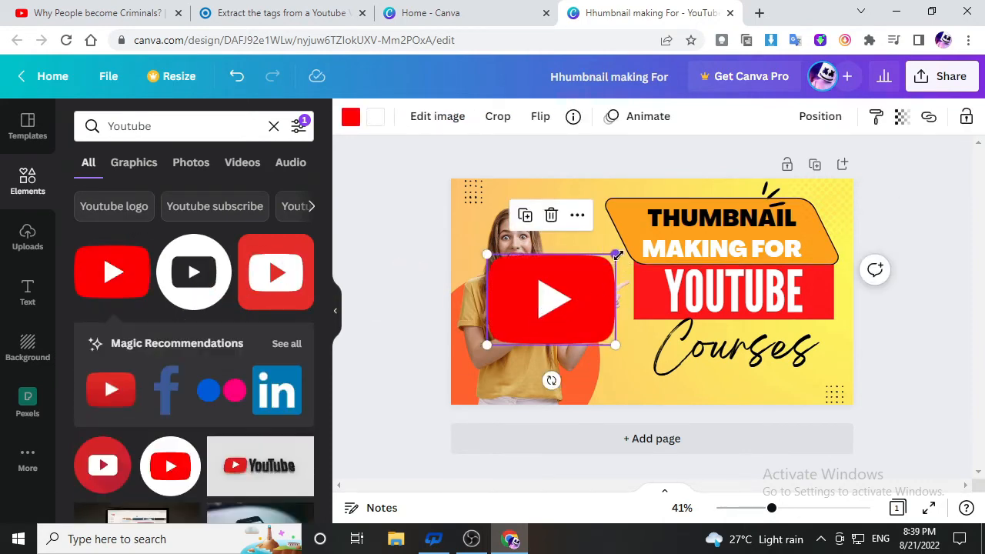
{"action": "mouse_move", "coordinate": [618, 254]}
{"action": "left_mouse_down"}
{"action": "mouse_move", "coordinate": [537, 309]}
{"action": "mouse_move", "coordinate": [612, 239]}
{"action": "mouse_move", "coordinate": [603, 260]}
{"action": "left_mouse_up"}
{"action": "left_click", "coordinate": [924, 254]}
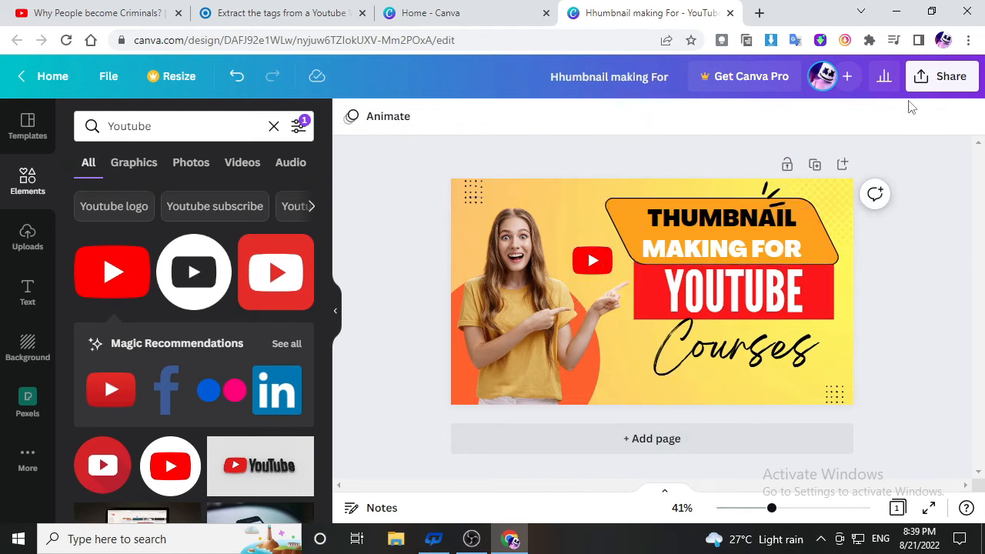
Step: Download the finished thumbnail as a PNG at 1280 × 720 px
{"action": "left_click", "coordinate": [928, 80]}
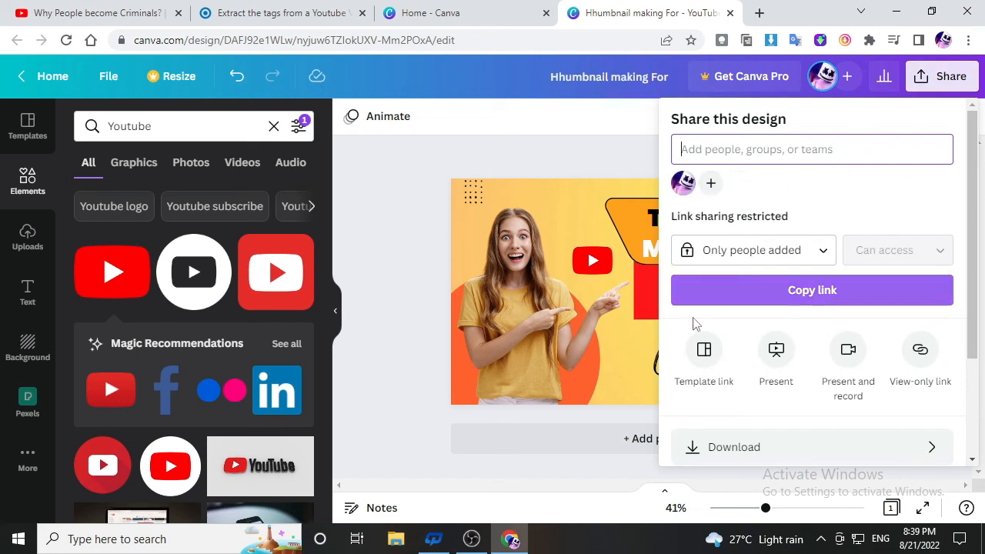
{"action": "scroll", "coordinate": [718, 361], "scroll_direction": "down", "scroll_amount": 3}
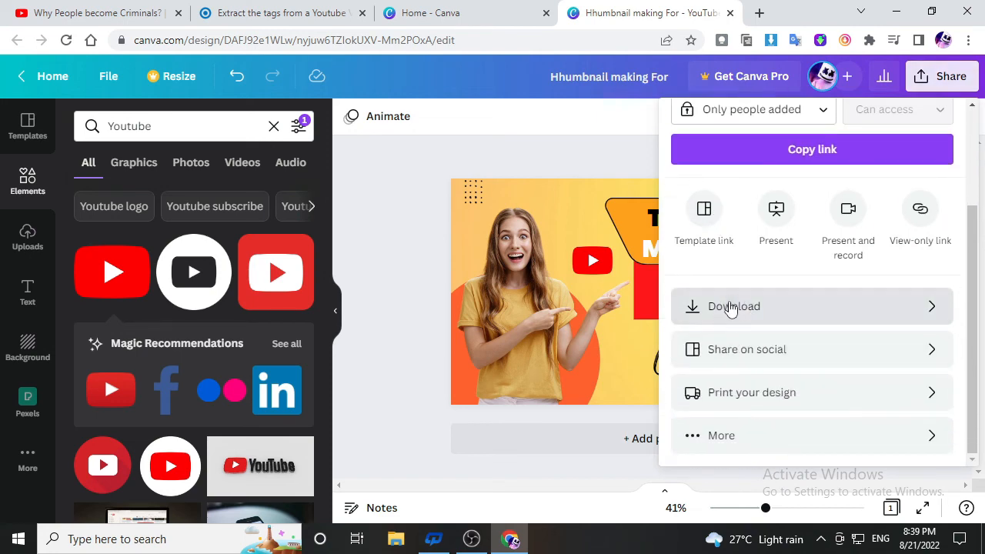
{"action": "left_click", "coordinate": [731, 307]}
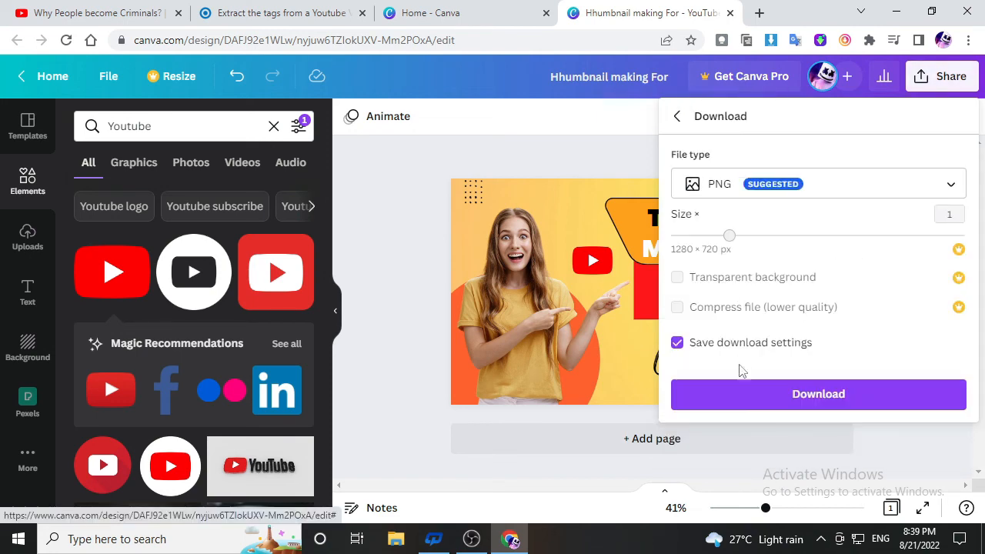
{"action": "left_click", "coordinate": [745, 393]}
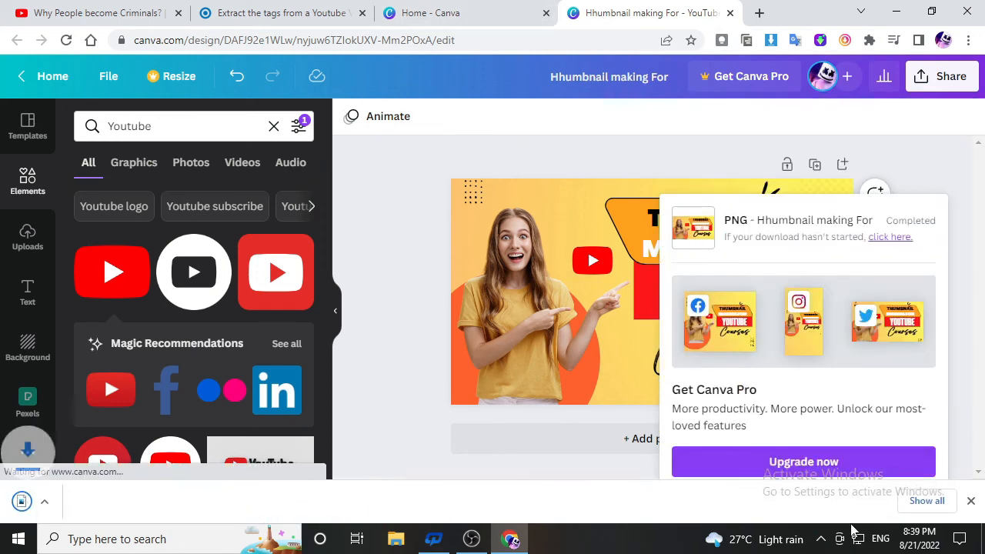
Step: Open the downloaded PNG in Photos and examine the thumbnail's text and logo up close
{"action": "left_click", "coordinate": [97, 503]}
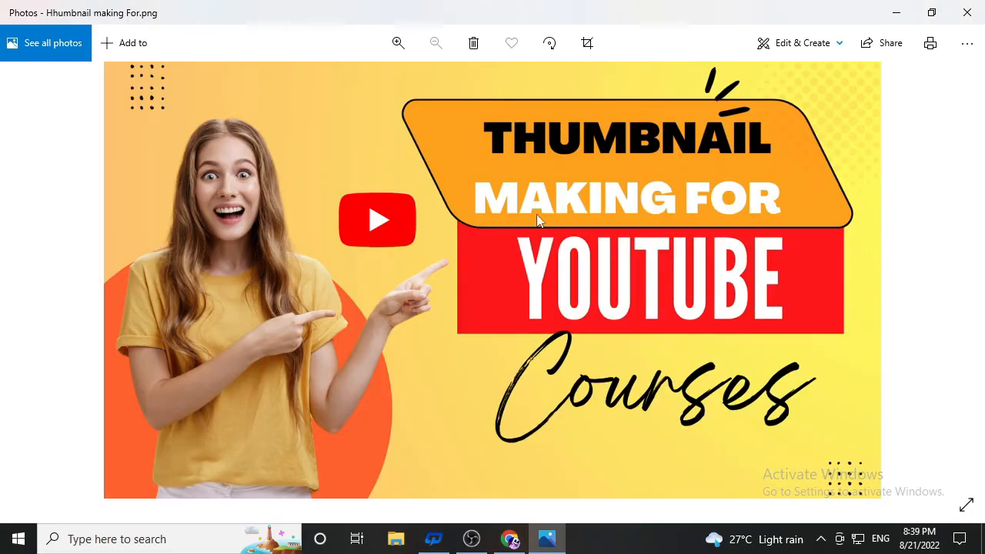
{"action": "scroll", "coordinate": [446, 277], "scroll_direction": "up", "scroll_amount": 4}
{"action": "scroll", "coordinate": [451, 276], "scroll_direction": "down", "scroll_amount": 4}
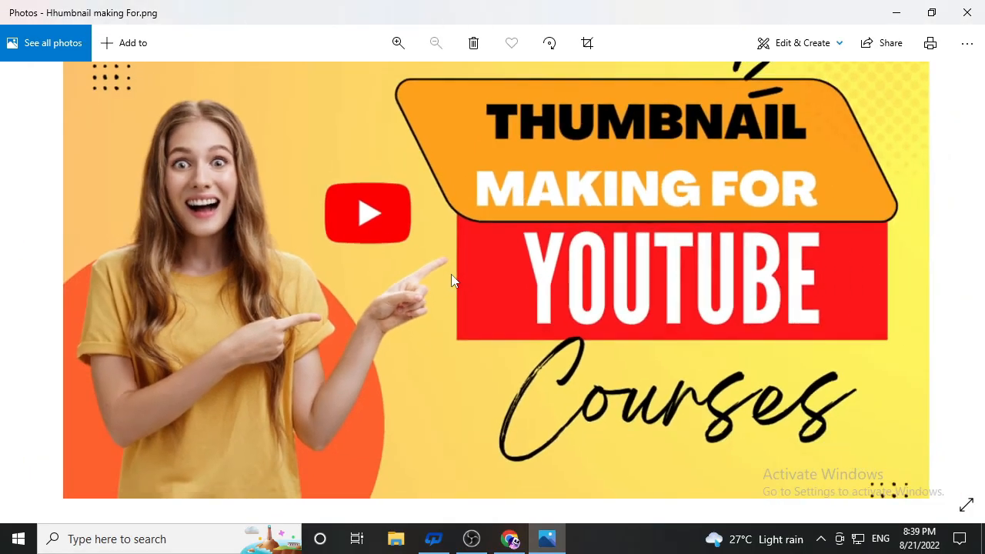
{"action": "scroll", "coordinate": [455, 134], "scroll_direction": "up", "scroll_amount": 2}
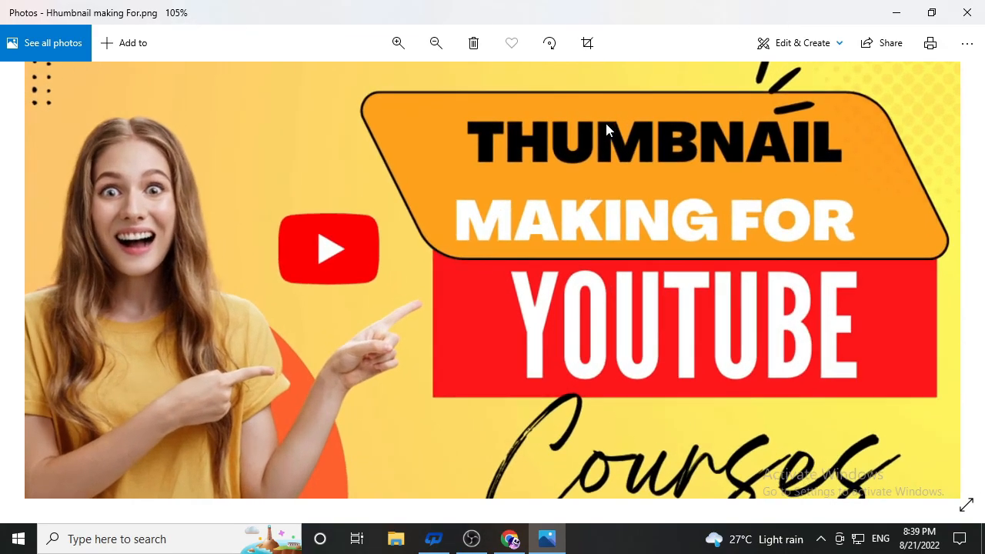